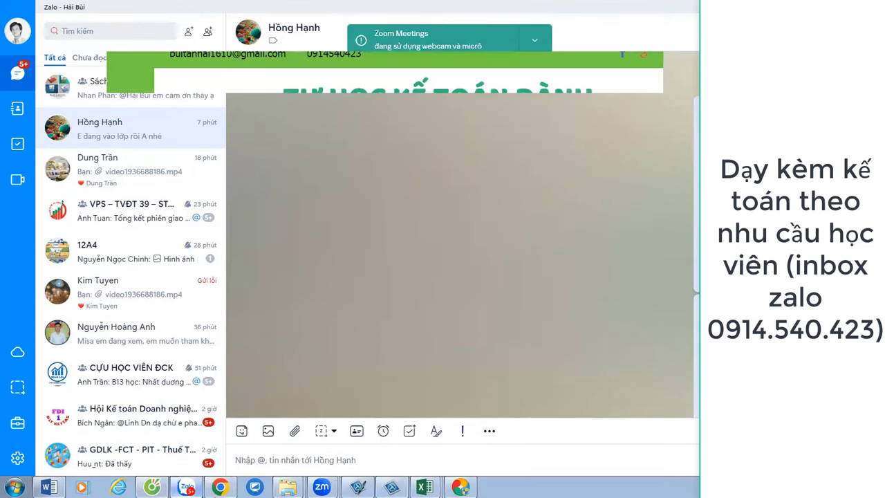
Step: Switch to Chrome, load tuhocketoan.net's so-do-chu-t-tu-loai-5-den-loai-8.html page in a new tab, and view the Loại 1–4 T-account article
{"action": "key", "text": "alt+Tab"}
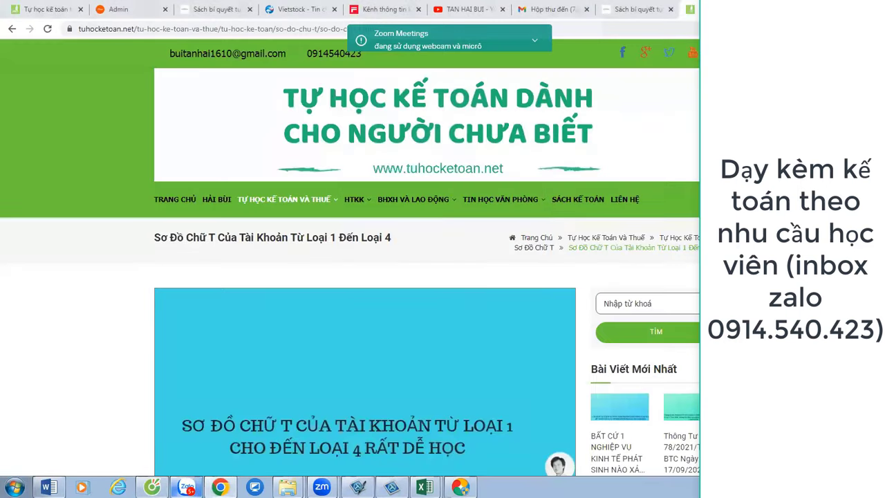
{"action": "key", "text": "ctrl+t"}
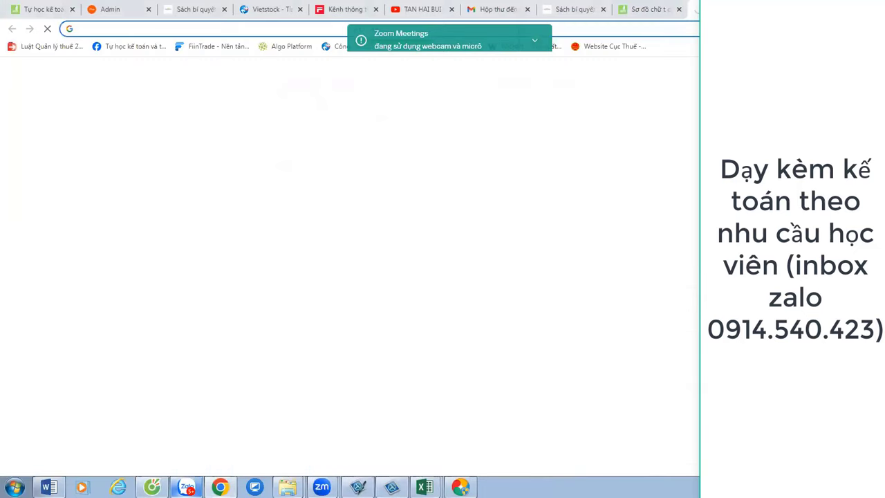
{"action": "type", "text": "https://tuhocketoan.net/tu-hoc-ke-toan-va-thue/tu-hoc-ke-toan/so-do-chu-t/so-do-chu-t-tu-loai-5-den-loai-8.html"}
{"action": "key", "text": "Return"}
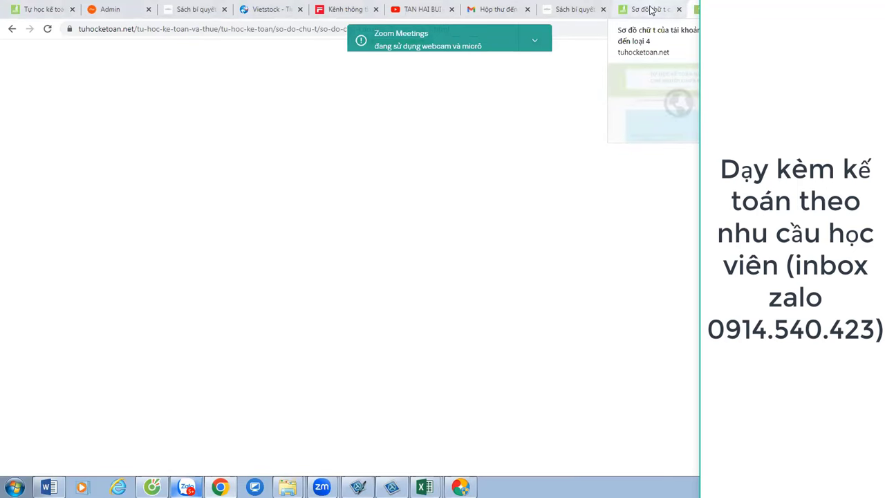
{"action": "scroll", "coordinate": [465, 443], "scroll_direction": "down", "scroll_amount": 2}
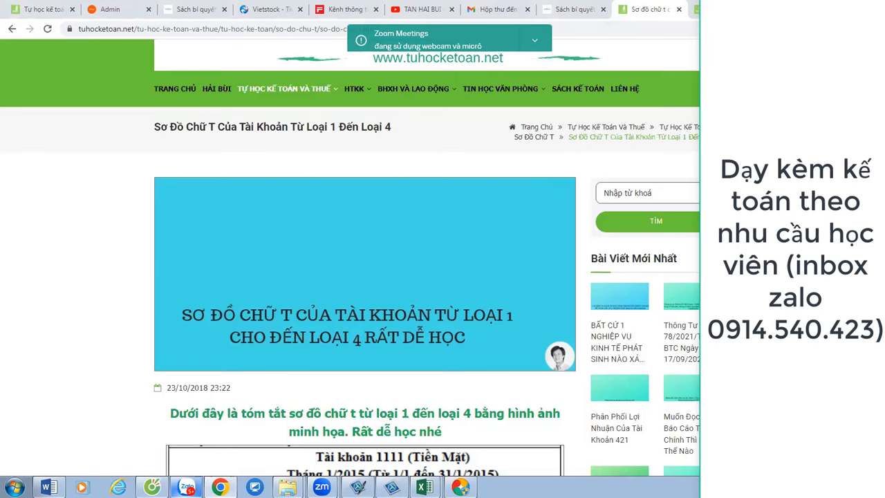
Step: Switch to the buoi 4.xlsx workbook in Excel and review the debit/credit rules and sample journal entries on sheet buoi 4
{"action": "left_click", "coordinate": [425, 487]}
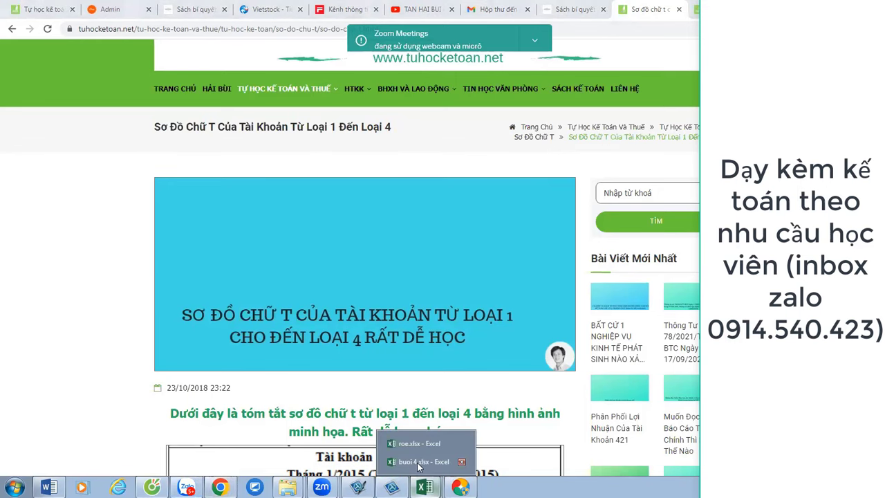
{"action": "left_click", "coordinate": [419, 462]}
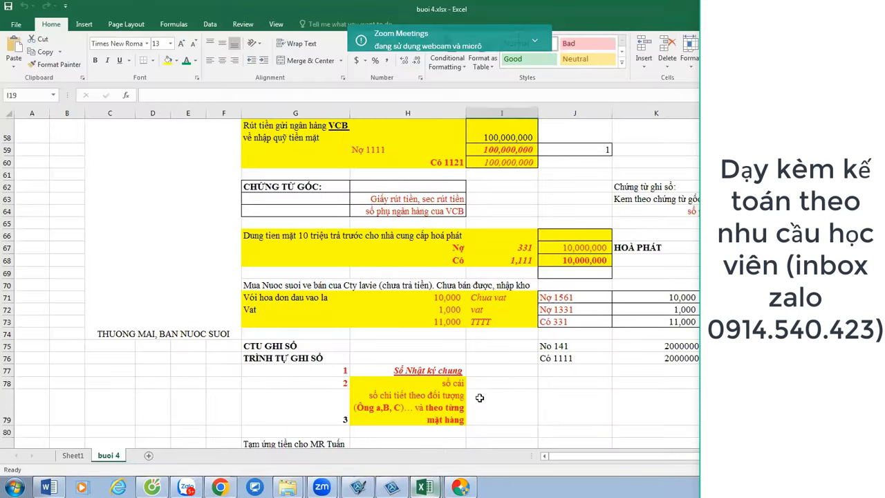
{"action": "scroll", "coordinate": [479, 398], "scroll_direction": "down", "scroll_amount": 3}
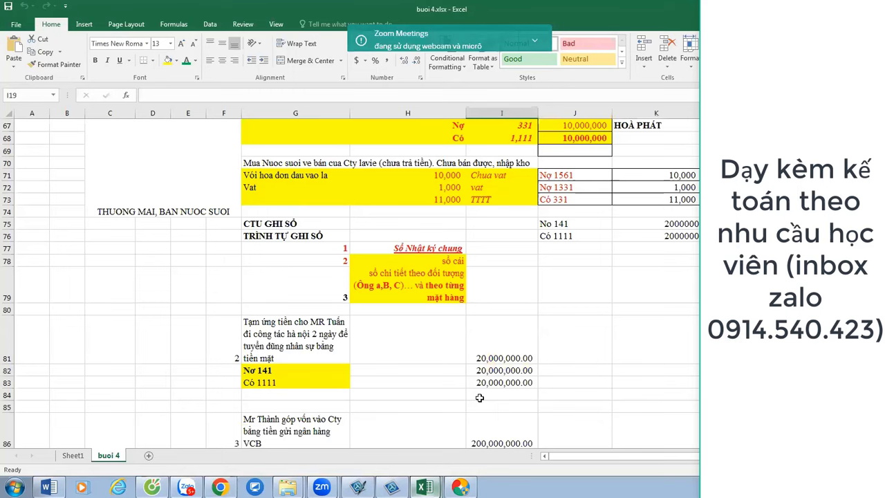
{"action": "scroll", "coordinate": [479, 398], "scroll_direction": "up", "scroll_amount": 4}
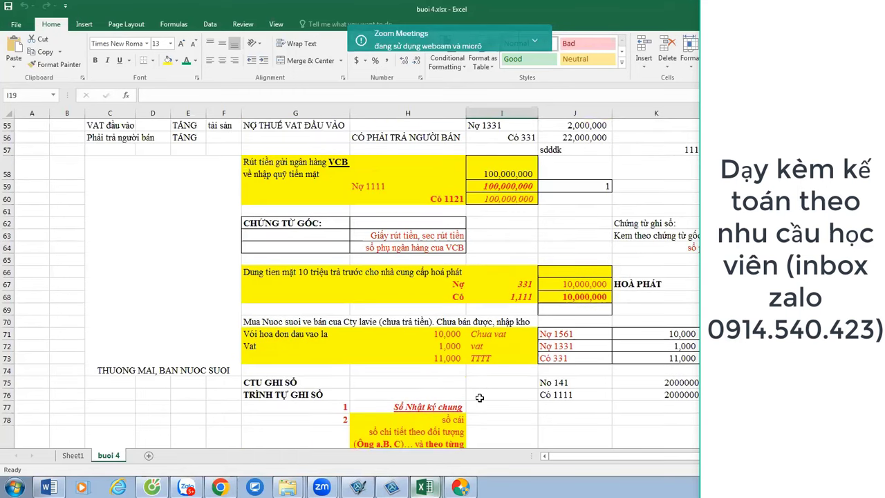
{"action": "scroll", "coordinate": [479, 398], "scroll_direction": "up", "scroll_amount": 6}
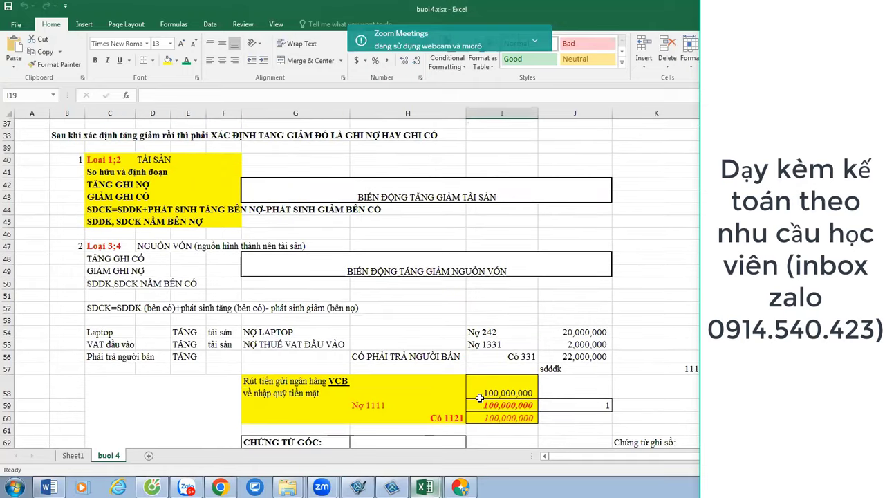
{"action": "scroll", "coordinate": [480, 397], "scroll_direction": "up", "scroll_amount": 2}
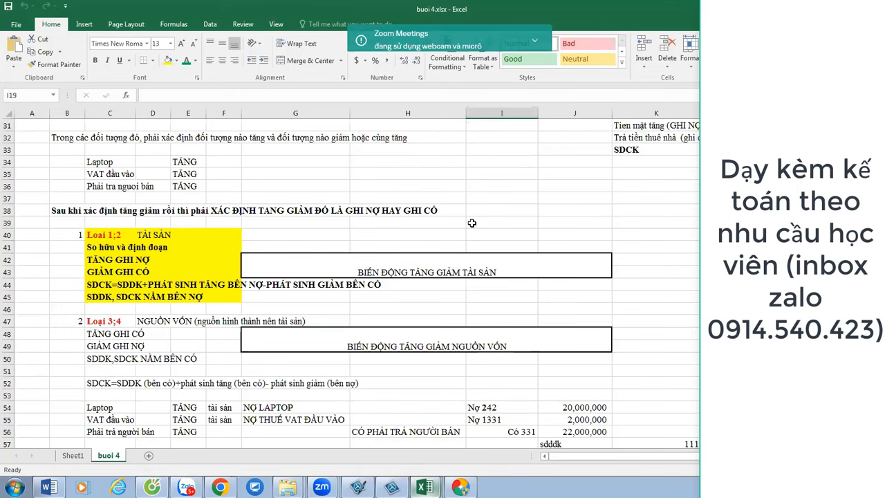
{"action": "scroll", "coordinate": [472, 223], "scroll_direction": "down", "scroll_amount": 2}
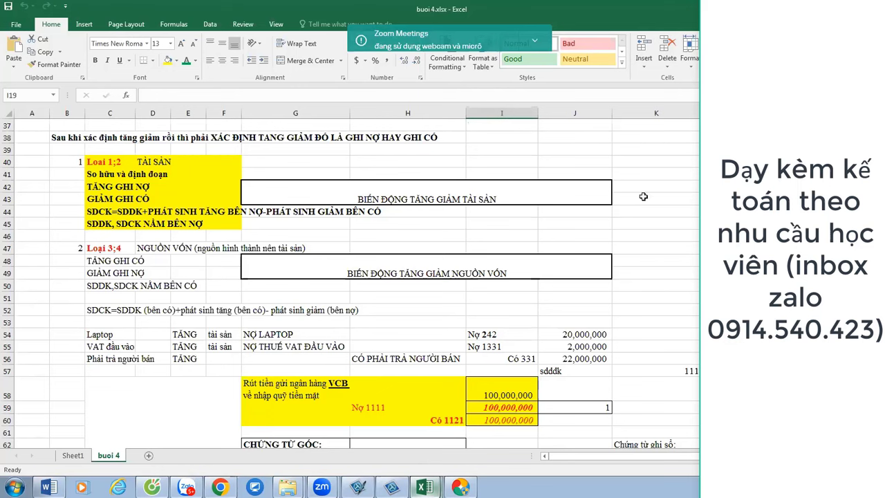
{"action": "scroll", "coordinate": [475, 411], "scroll_direction": "down", "scroll_amount": 4}
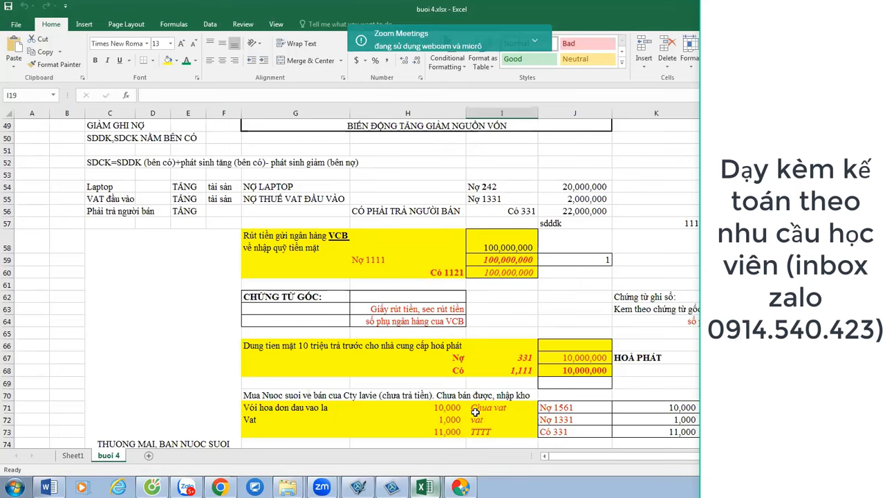
{"action": "scroll", "coordinate": [475, 412], "scroll_direction": "down", "scroll_amount": 2}
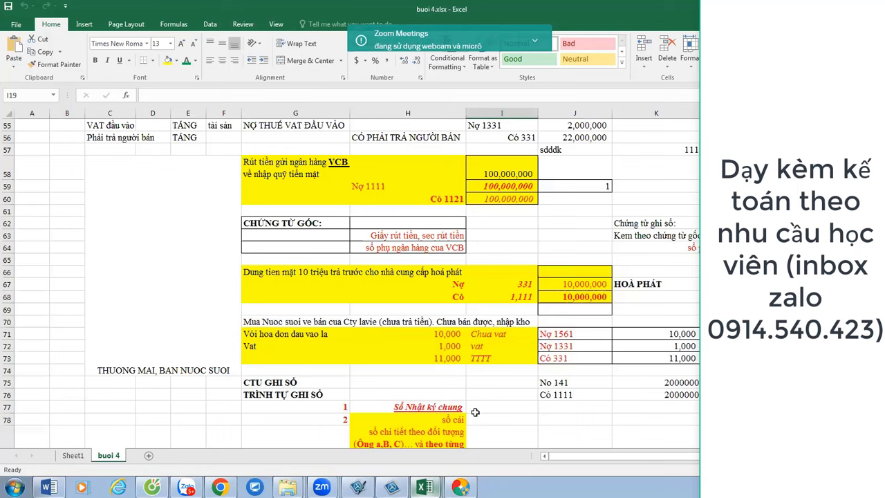
{"action": "scroll", "coordinate": [475, 412], "scroll_direction": "down", "scroll_amount": 4}
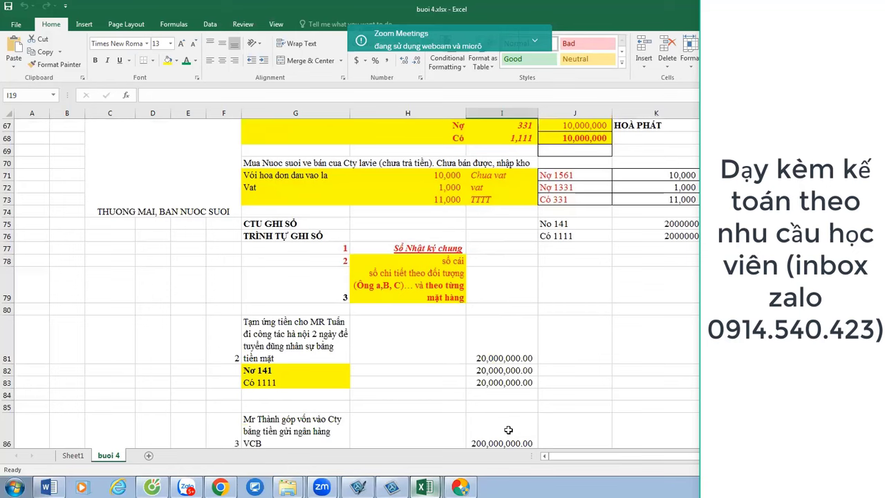
{"action": "scroll", "coordinate": [508, 430], "scroll_direction": "up", "scroll_amount": 2}
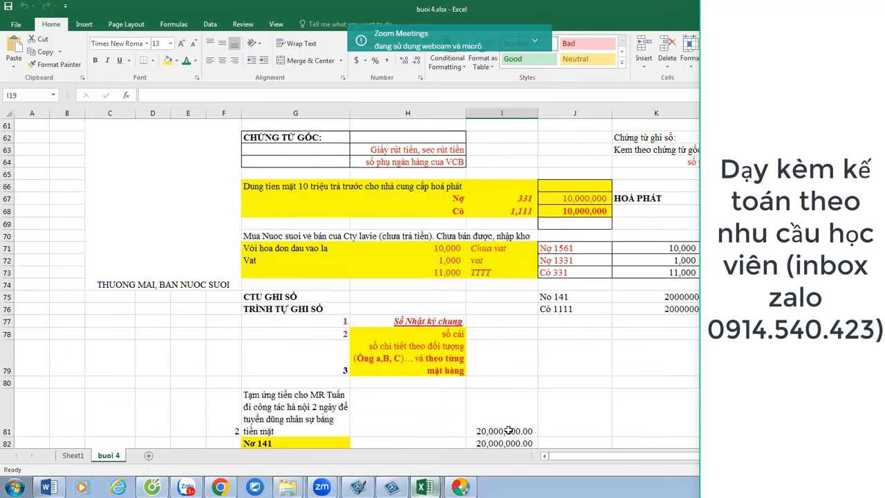
{"action": "scroll", "coordinate": [508, 430], "scroll_direction": "up", "scroll_amount": 2}
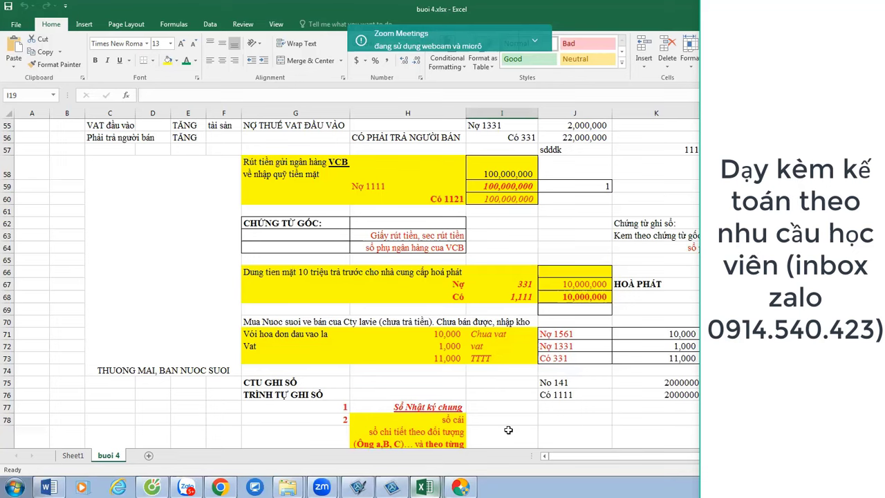
{"action": "scroll", "coordinate": [512, 311], "scroll_direction": "down", "scroll_amount": 3}
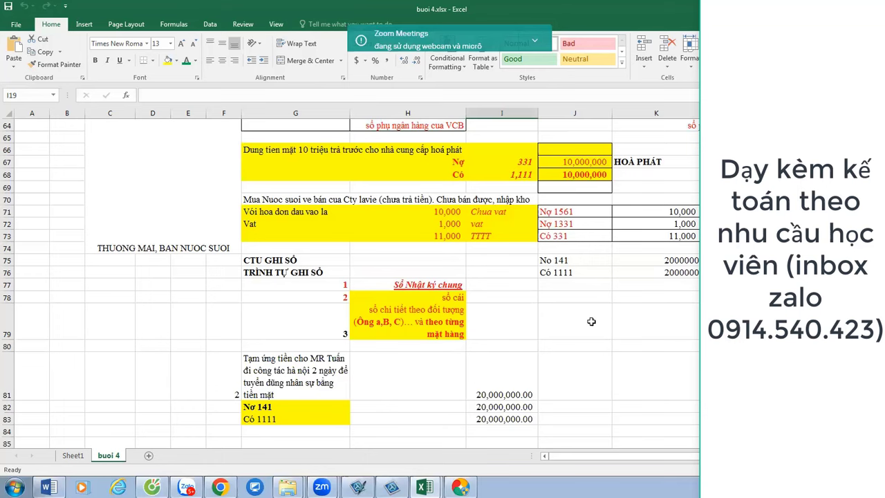
Step: Review sheet buoi 4 from the asset and capital account rules back to the laptop purchase example at its start
{"action": "scroll", "coordinate": [591, 322], "scroll_direction": "up", "scroll_amount": 14}
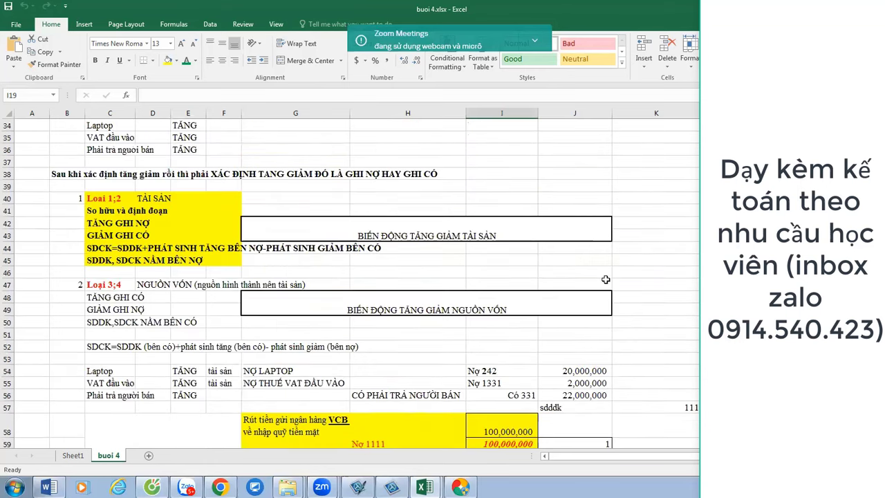
{"action": "scroll", "coordinate": [605, 279], "scroll_direction": "down", "scroll_amount": 3}
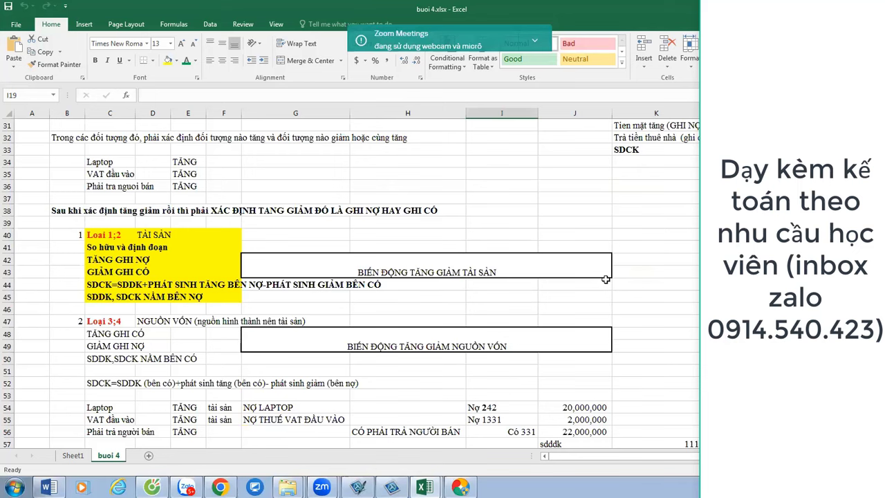
{"action": "scroll", "coordinate": [573, 277], "scroll_direction": "up", "scroll_amount": 2}
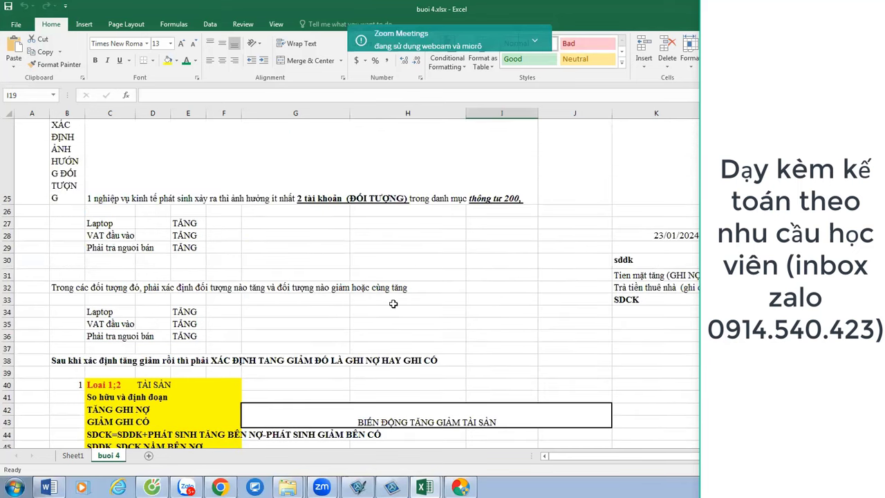
{"action": "scroll", "coordinate": [393, 304], "scroll_direction": "up", "scroll_amount": 2}
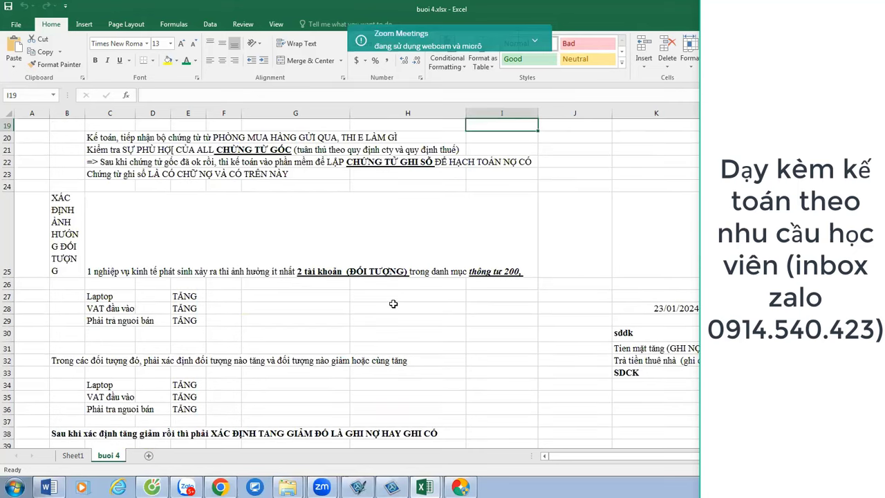
{"action": "left_click", "coordinate": [323, 248]}
{"action": "scroll", "coordinate": [323, 248], "scroll_direction": "up", "scroll_amount": 2}
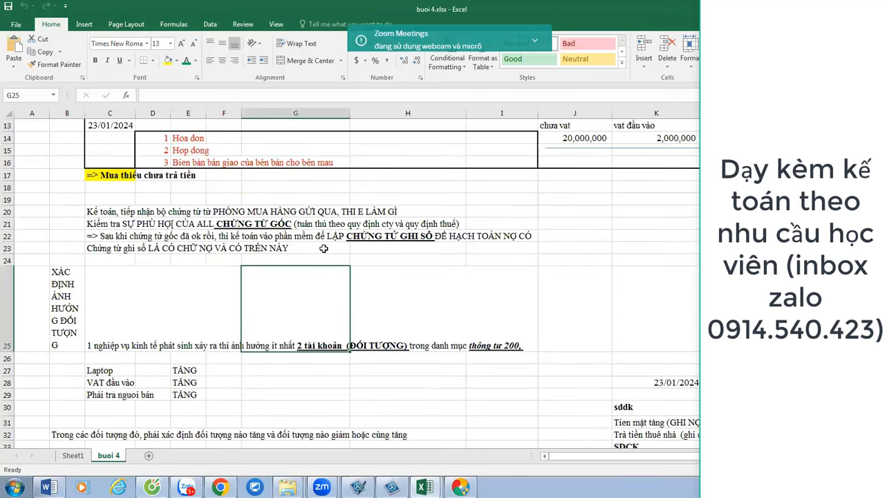
{"action": "scroll", "coordinate": [462, 295], "scroll_direction": "down", "scroll_amount": 9}
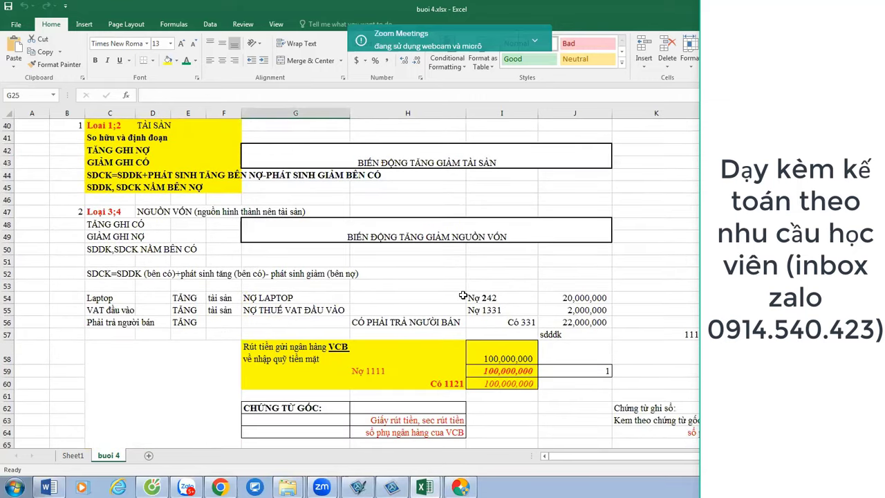
{"action": "scroll", "coordinate": [462, 296], "scroll_direction": "up", "scroll_amount": 3}
{"action": "scroll", "coordinate": [463, 295], "scroll_direction": "up", "scroll_amount": 5}
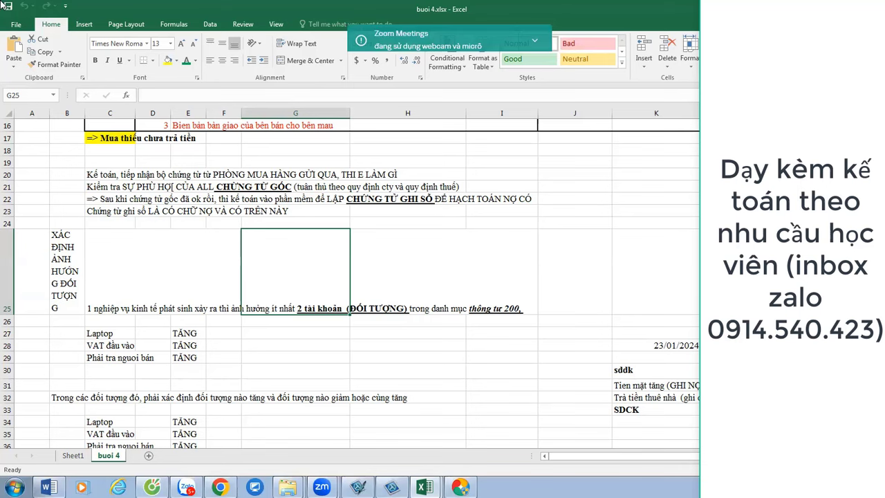
{"action": "scroll", "coordinate": [290, 225], "scroll_direction": "up", "scroll_amount": 5}
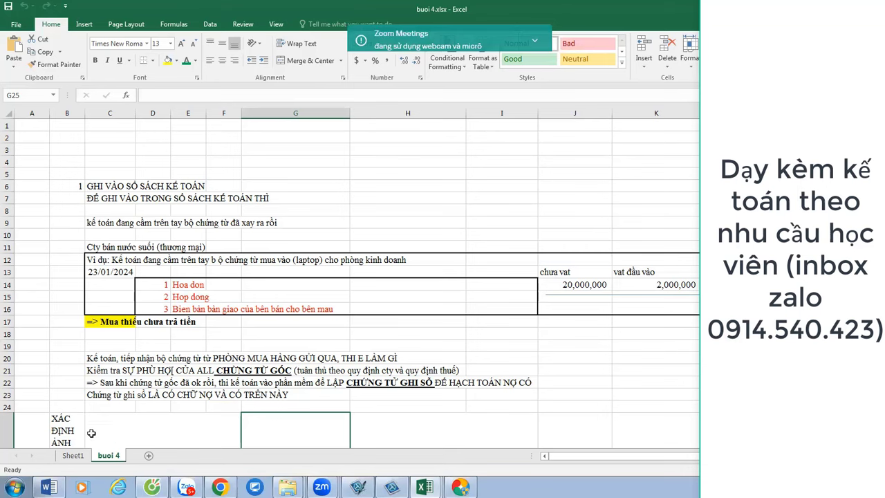
Step: Examine Sheet1's notes on financial and tax reports, the dated voucher examples, and the conclusion on when to record entries
{"action": "left_click", "coordinate": [78, 456]}
{"action": "scroll", "coordinate": [153, 423], "scroll_direction": "up", "scroll_amount": 7}
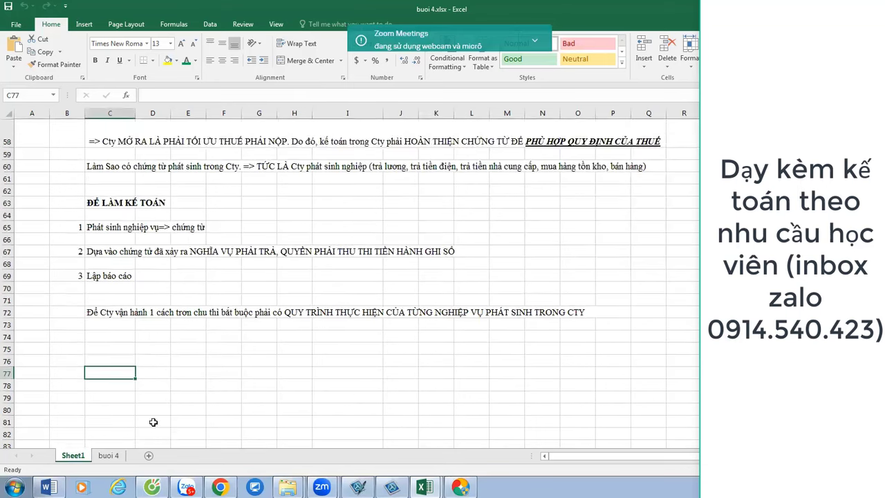
{"action": "scroll", "coordinate": [153, 423], "scroll_direction": "up", "scroll_amount": 4}
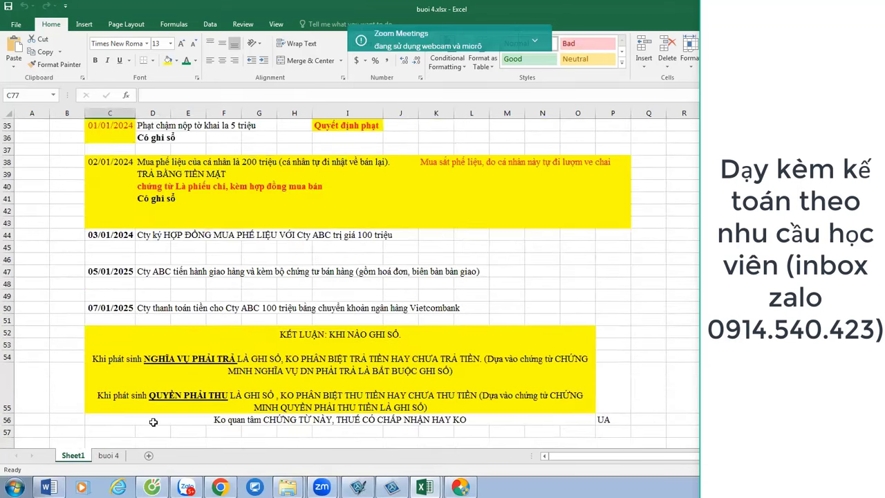
{"action": "scroll", "coordinate": [153, 422], "scroll_direction": "up", "scroll_amount": 6}
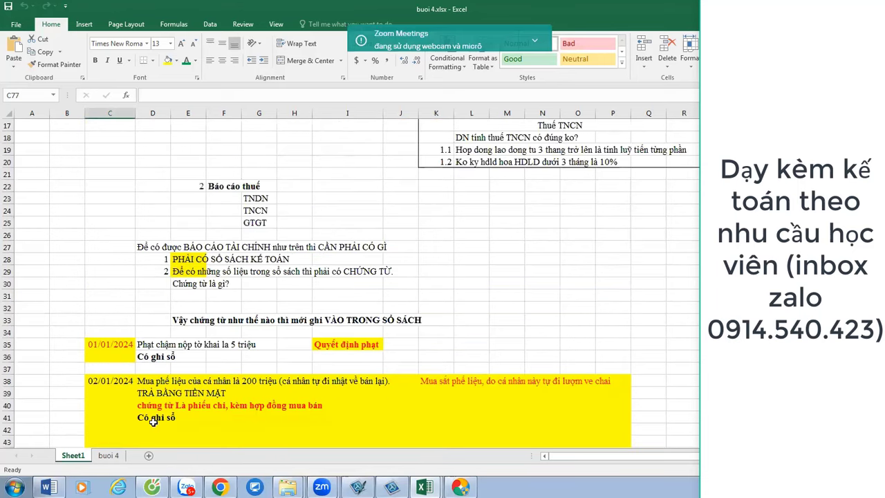
{"action": "scroll", "coordinate": [153, 422], "scroll_direction": "up", "scroll_amount": 4}
{"action": "scroll", "coordinate": [153, 422], "scroll_direction": "up", "scroll_amount": 2}
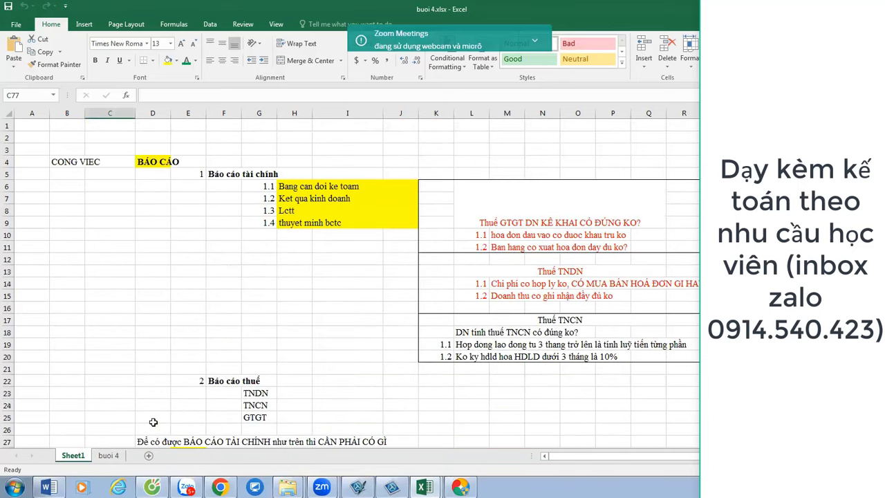
{"action": "scroll", "coordinate": [152, 422], "scroll_direction": "down", "scroll_amount": 8}
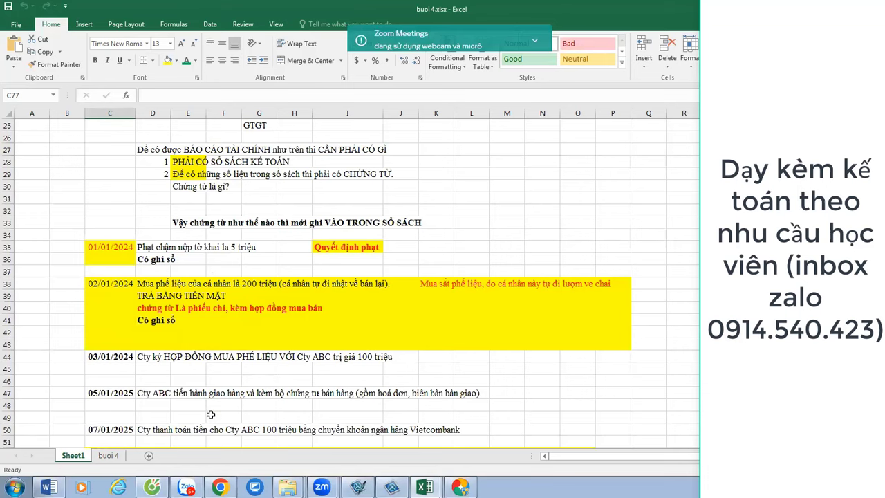
{"action": "scroll", "coordinate": [211, 414], "scroll_direction": "down", "scroll_amount": 5}
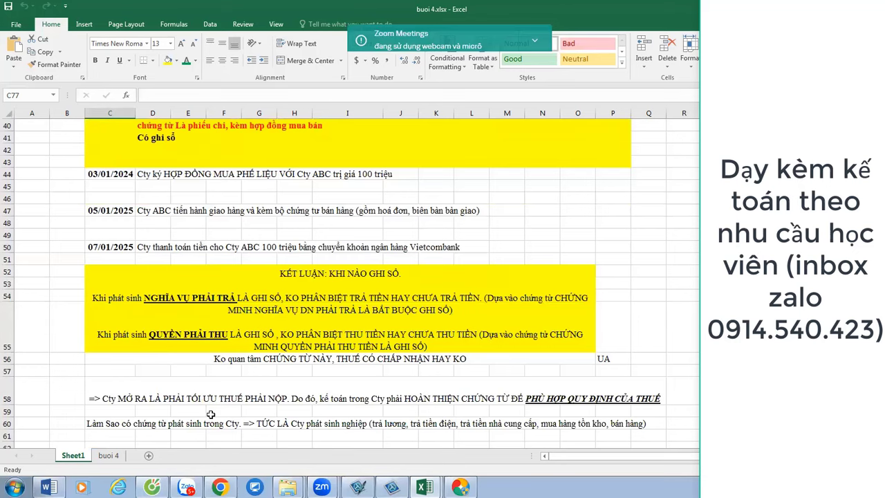
Step: Return to sheet buoi 4 and read the notes in rows 22 and 23 on preparing the CHỨNG TỪ GHI SỔ
{"action": "left_click", "coordinate": [108, 455]}
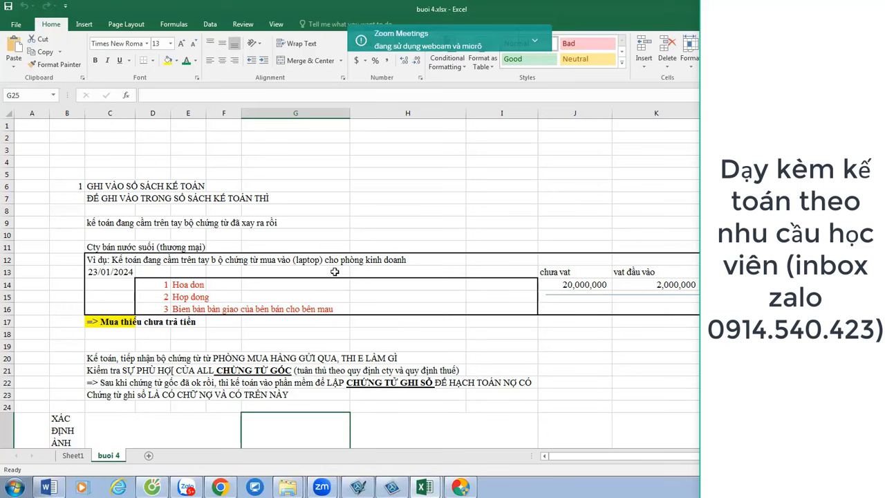
{"action": "left_click", "coordinate": [210, 386]}
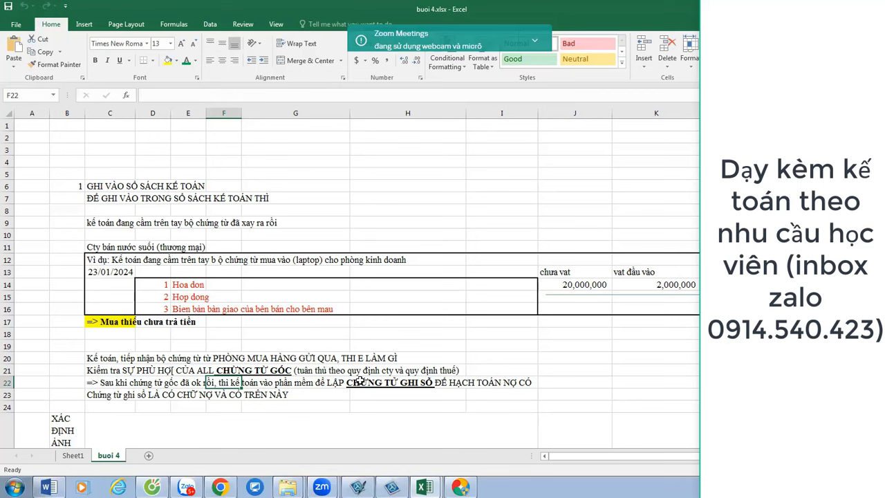
{"action": "left_click", "coordinate": [377, 391]}
{"action": "left_click", "coordinate": [107, 392]}
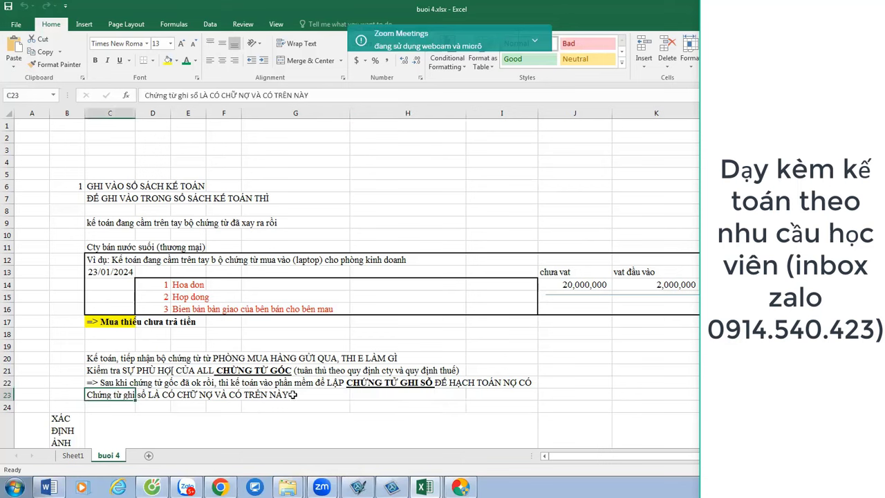
{"action": "left_click", "coordinate": [99, 382]}
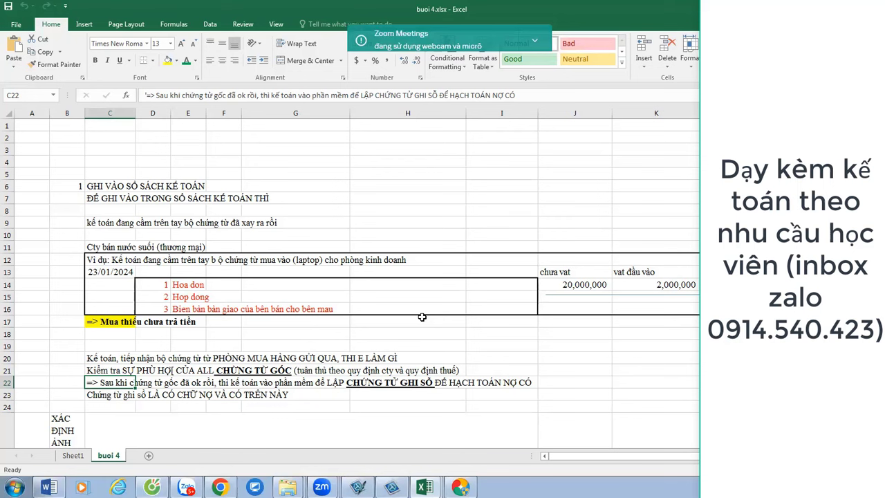
Step: Switch to MISA SME.NET 2019, dismiss the start-up dialog and open the 01/01/2023 purchase voucher described as Chi tiền mua dịch vụ
{"action": "left_click", "coordinate": [460, 487]}
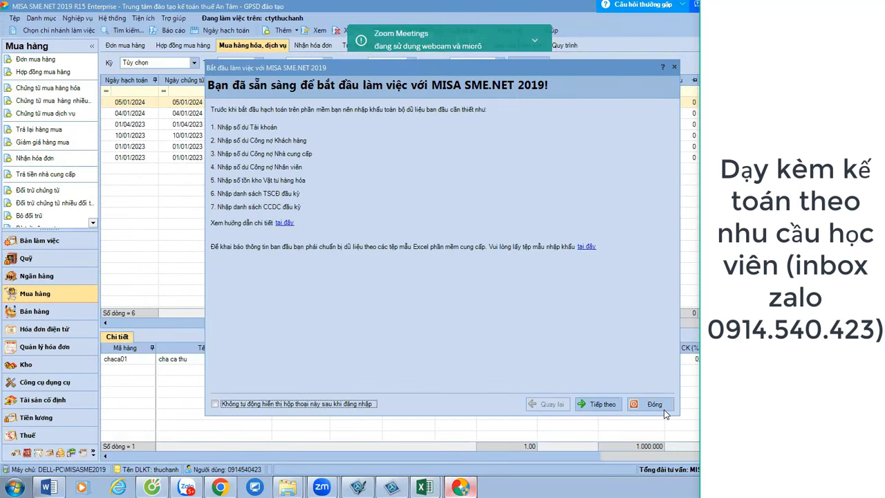
{"action": "left_click", "coordinate": [662, 408]}
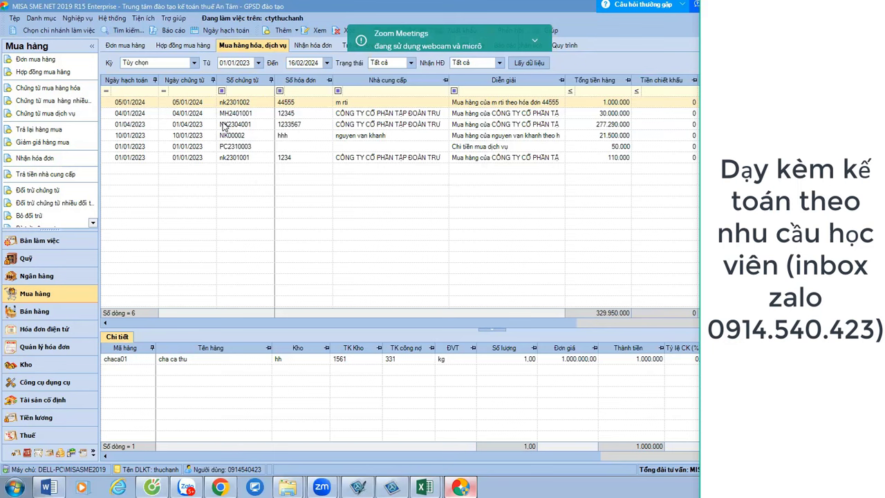
{"action": "left_click", "coordinate": [135, 147]}
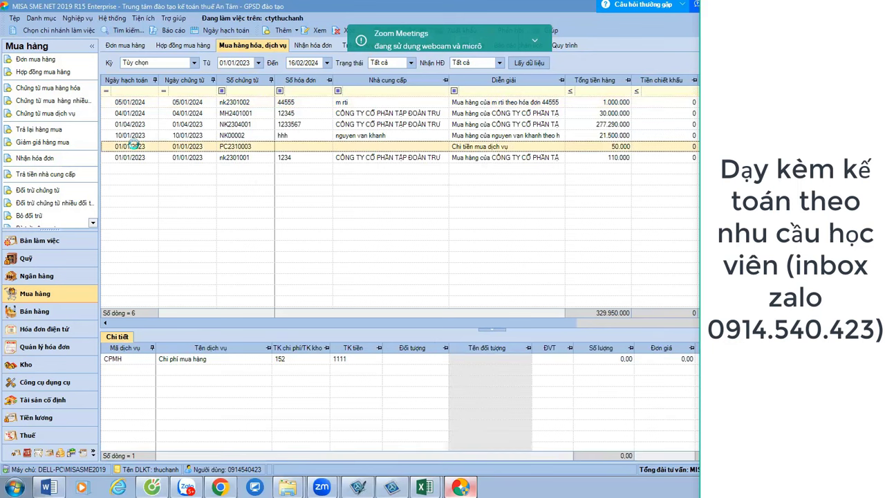
{"action": "double_click", "coordinate": [133, 147]}
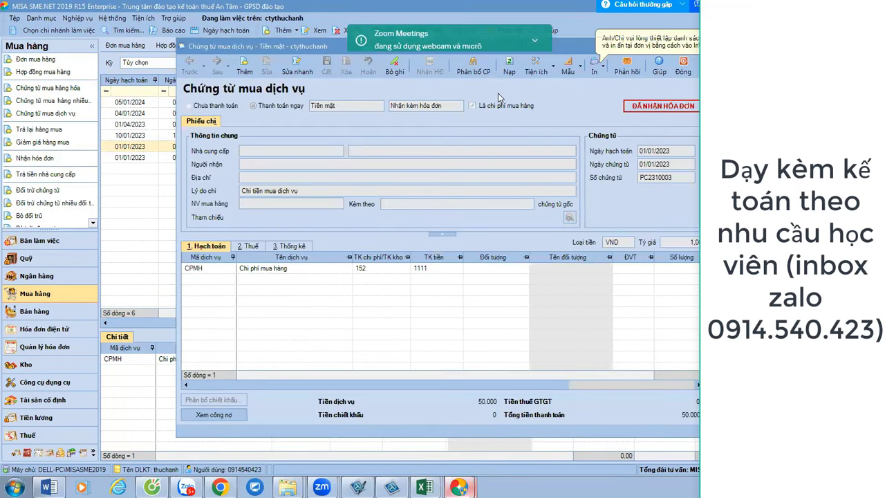
Step: Preview the service purchase voucher as 02-TT: Phiếu chi and compare the printed form with its Chứng từ mua dịch vụ entry window
{"action": "left_click", "coordinate": [603, 69]}
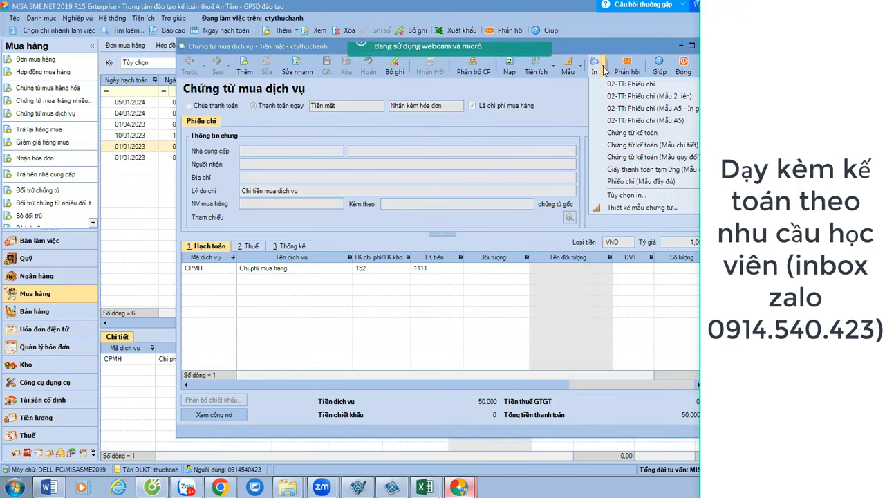
{"action": "left_click", "coordinate": [634, 84]}
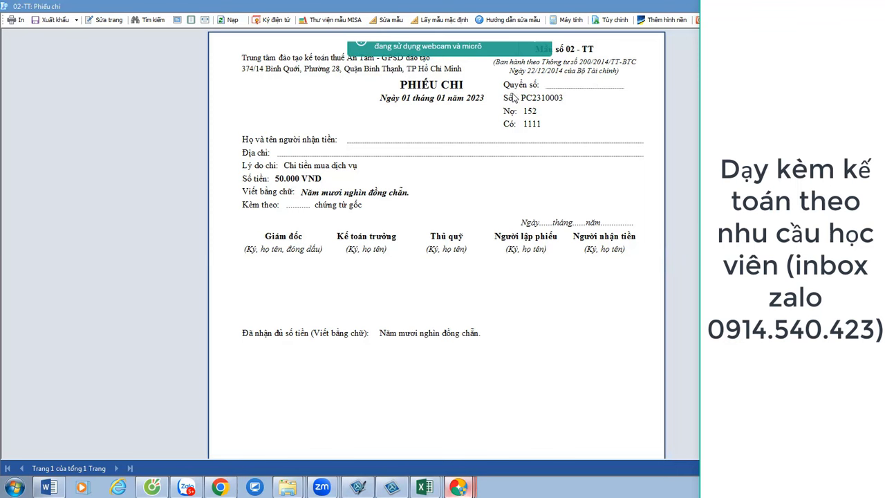
{"action": "left_click", "coordinate": [460, 486]}
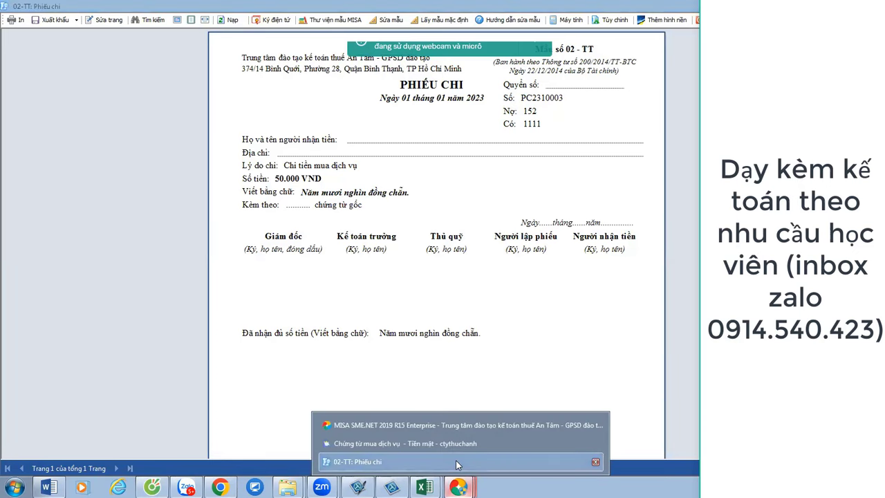
{"action": "left_click", "coordinate": [457, 462]}
{"action": "left_click", "coordinate": [458, 486]}
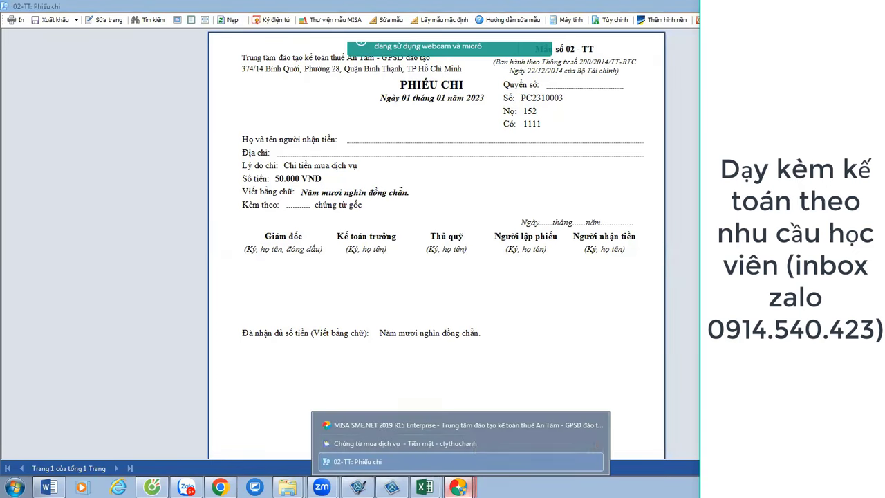
{"action": "left_click", "coordinate": [470, 444]}
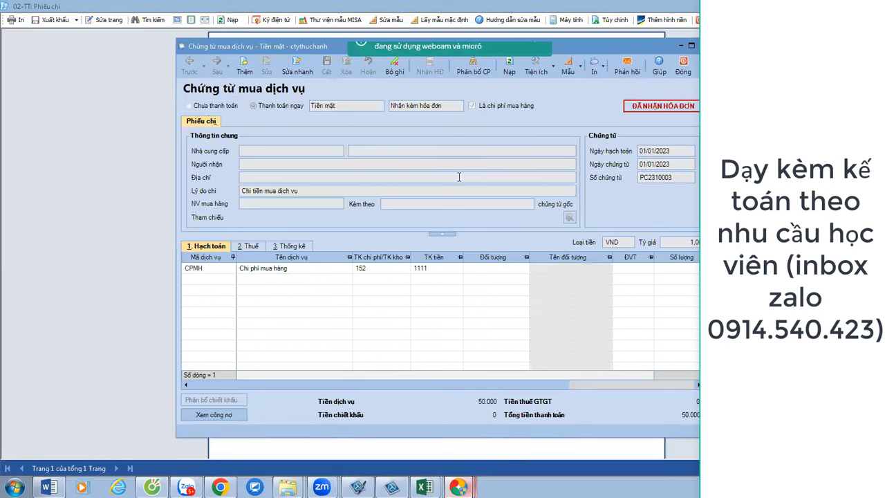
{"action": "left_click", "coordinate": [458, 488]}
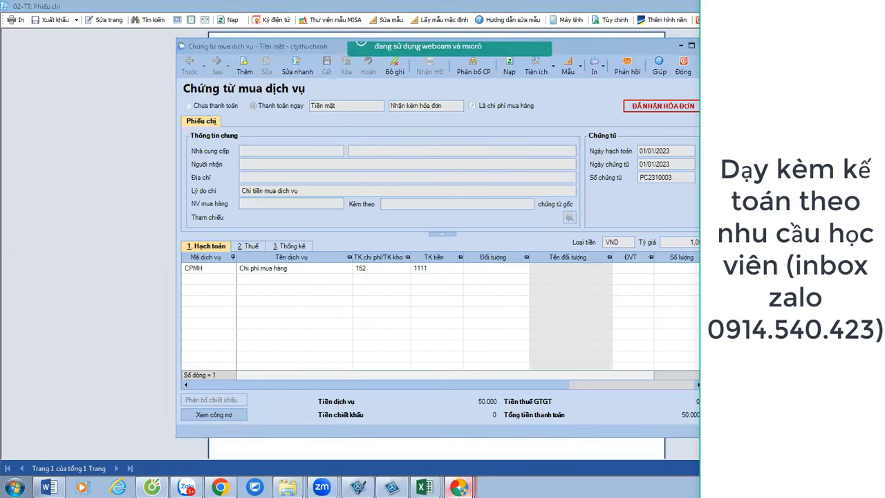
{"action": "left_click", "coordinate": [387, 461]}
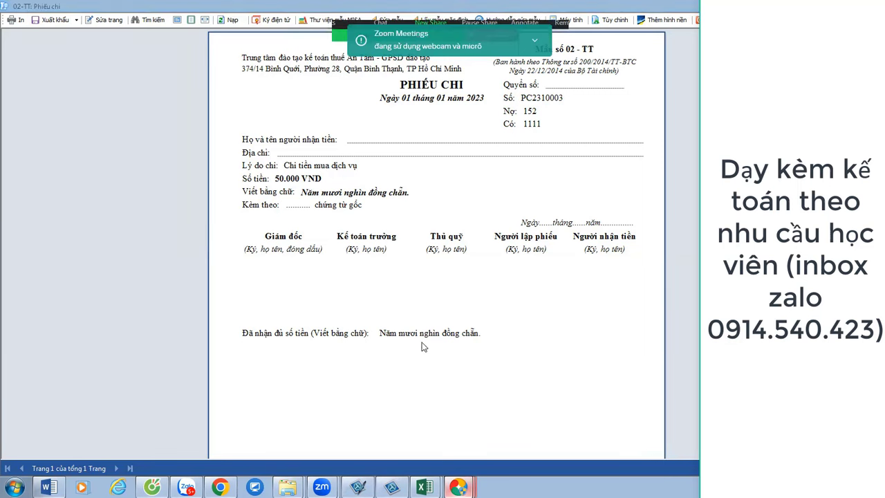
Step: Switch to buoi 4.xlsx in Excel and read the notes from row 23 to row 25 on CHỨNG TỪ GHI SỔ and affected accounts
{"action": "mouse_move", "coordinate": [424, 487]}
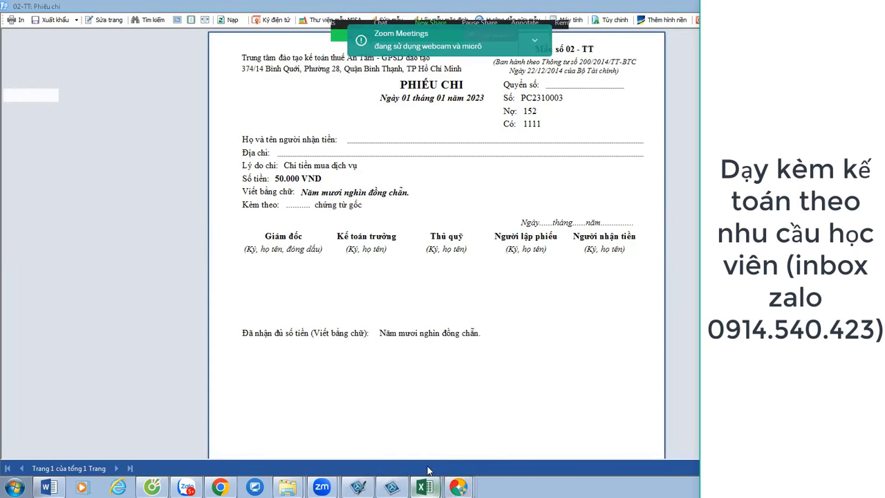
{"action": "left_click", "coordinate": [423, 461]}
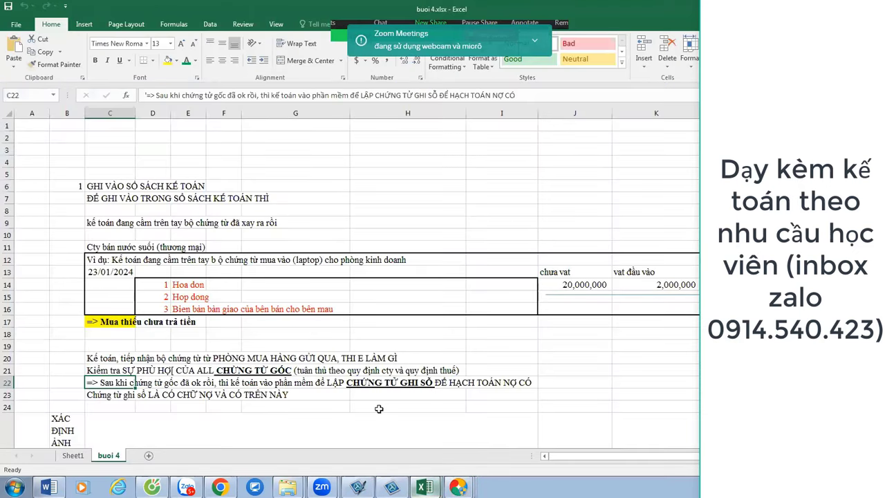
{"action": "left_click", "coordinate": [308, 395]}
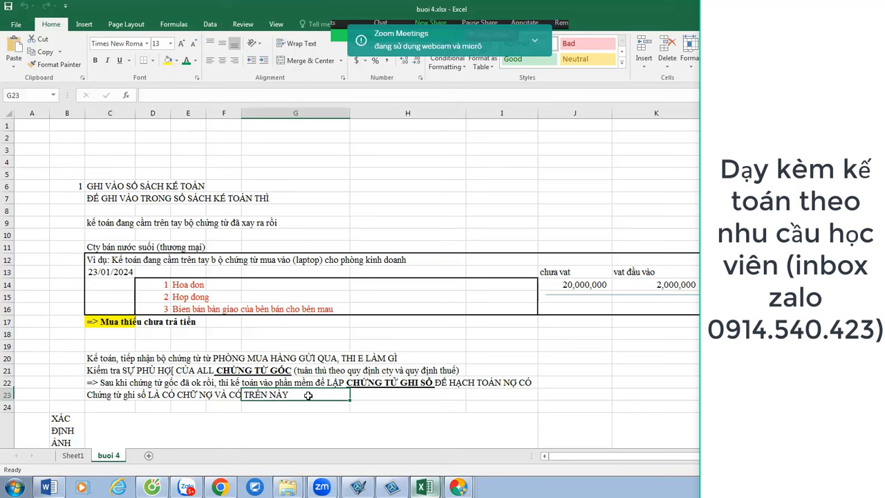
{"action": "scroll", "coordinate": [308, 395], "scroll_direction": "down", "scroll_amount": 1}
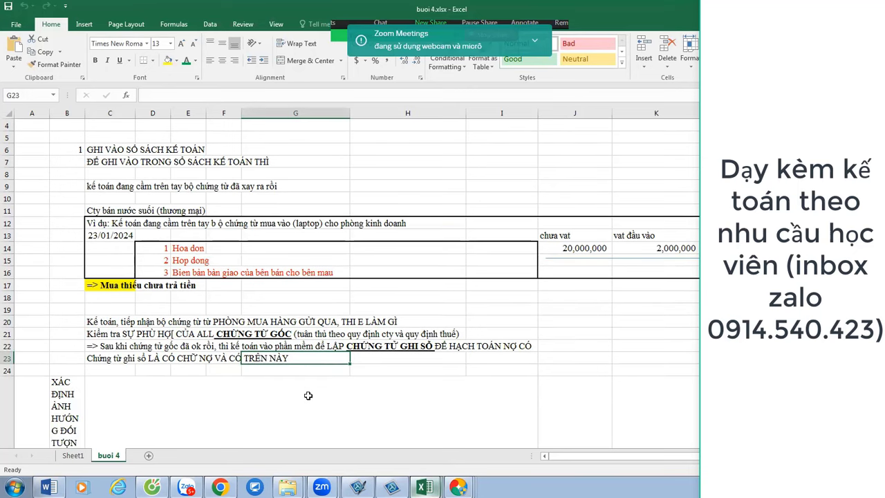
{"action": "scroll", "coordinate": [307, 395], "scroll_direction": "down", "scroll_amount": 2}
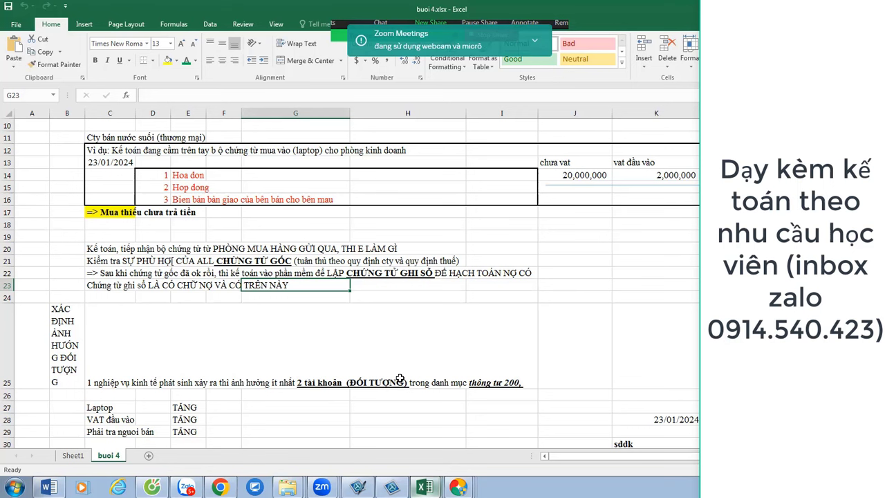
Step: Return to the 02-TT: Phiếu chi preview in MISA SME.NET, then close it and the service purchase voucher
{"action": "mouse_move", "coordinate": [458, 486]}
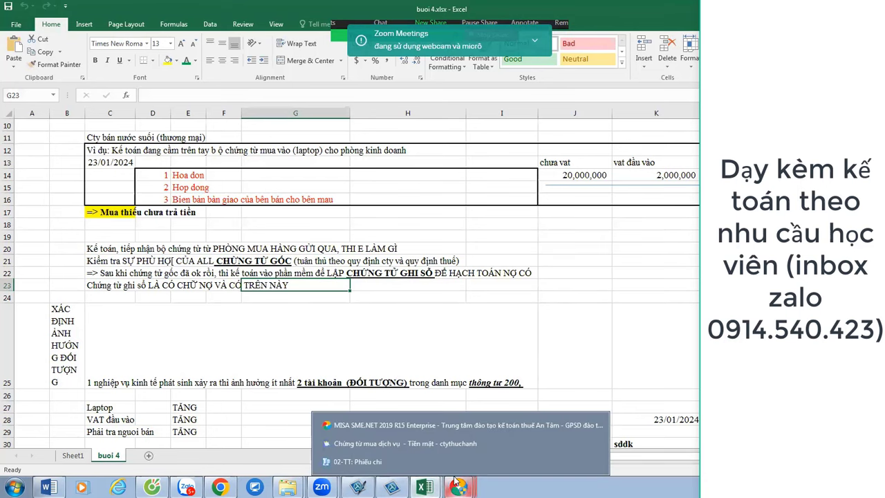
{"action": "left_click", "coordinate": [442, 462]}
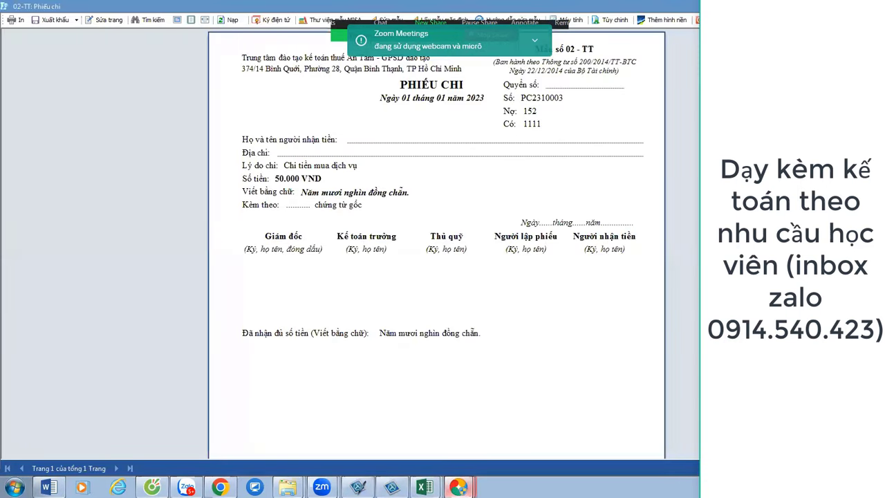
{"action": "left_click", "coordinate": [696, 19]}
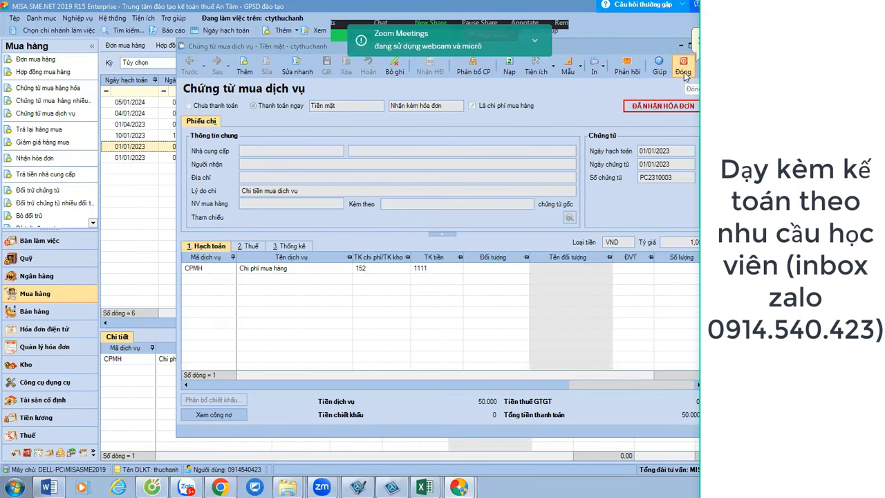
{"action": "left_click", "coordinate": [683, 72]}
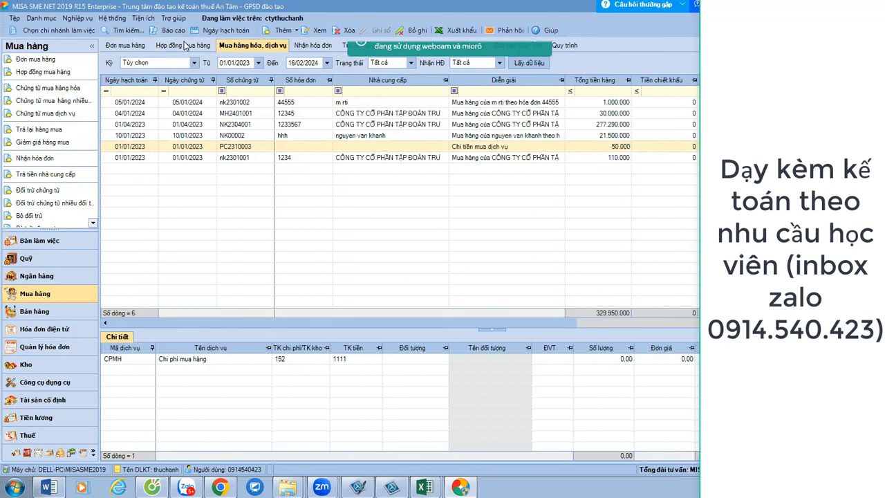
Step: View the Sổ nhật ký chung report from the Tổng hợp group for 01/02/2024 to 29/02/2024, then close it
{"action": "left_click", "coordinate": [166, 31]}
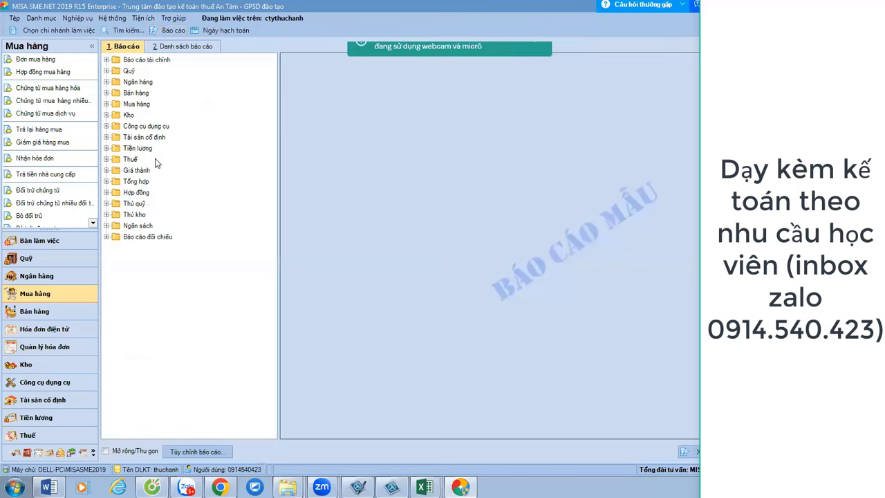
{"action": "left_click", "coordinate": [107, 193]}
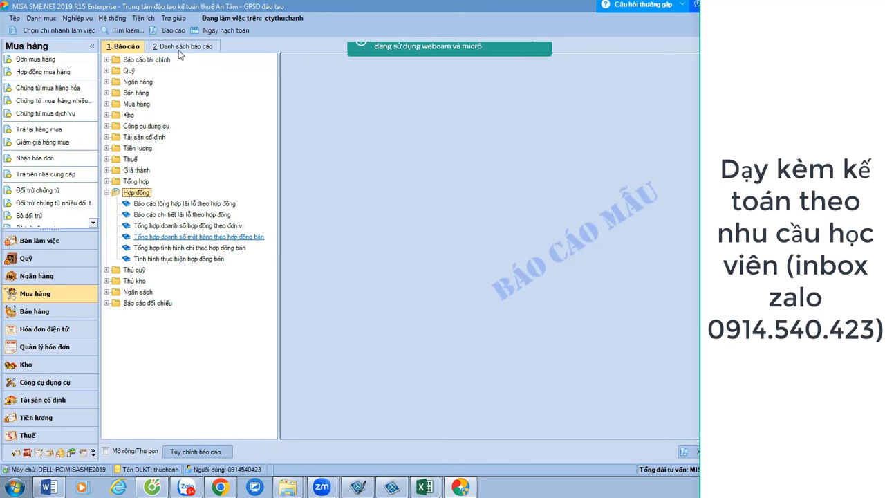
{"action": "left_click", "coordinate": [173, 29]}
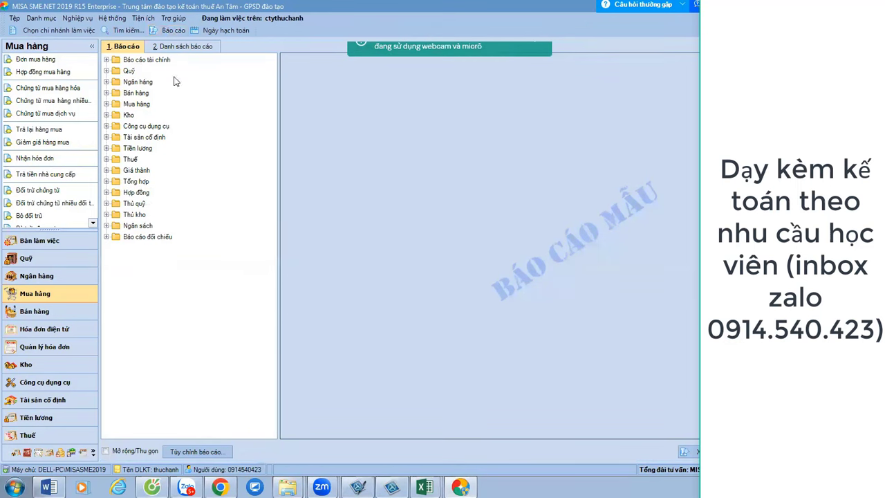
{"action": "left_click", "coordinate": [106, 182]}
{"action": "double_click", "coordinate": [178, 304]}
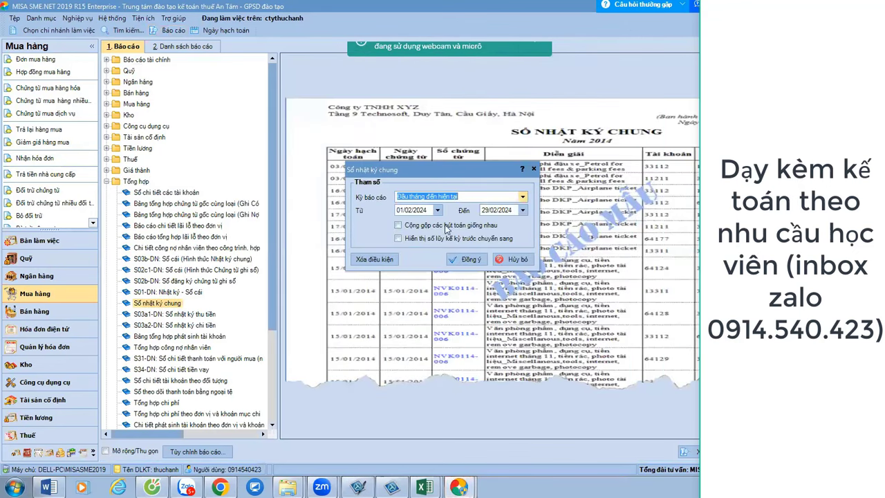
{"action": "left_click", "coordinate": [465, 259]}
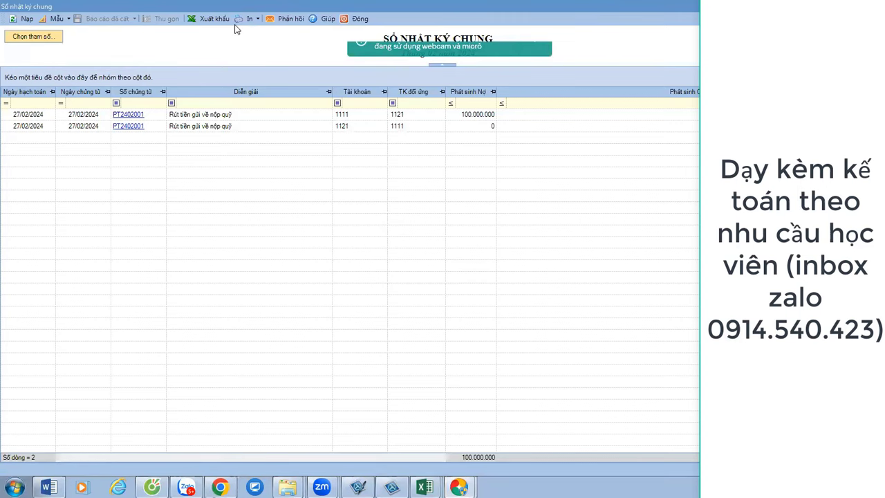
{"action": "left_click", "coordinate": [359, 19]}
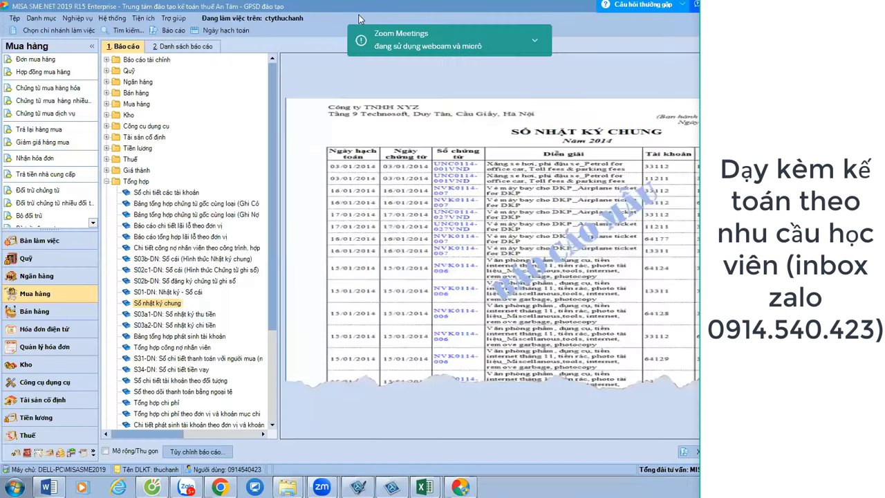
Step: Generate the Sổ nhật ký chung report for the period from 01/01/2023 to 29/02/2024
{"action": "double_click", "coordinate": [180, 304]}
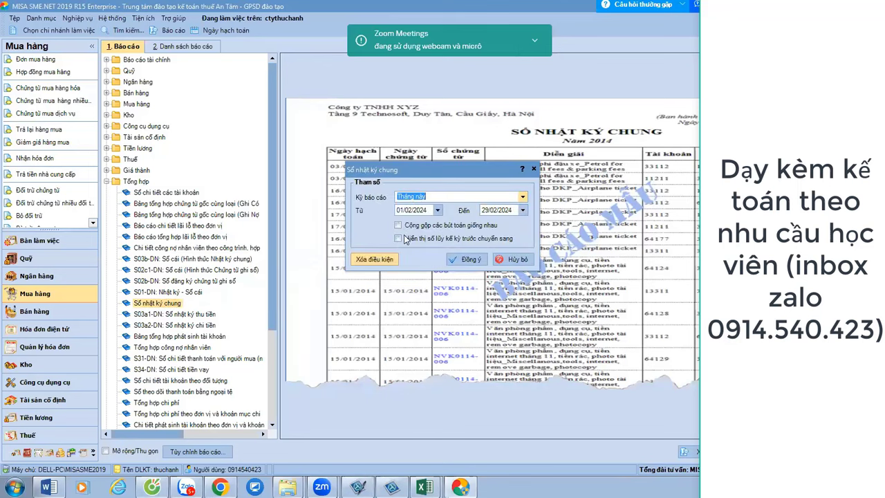
{"action": "left_click", "coordinate": [417, 209]}
{"action": "type", "text": "01/01/2023"}
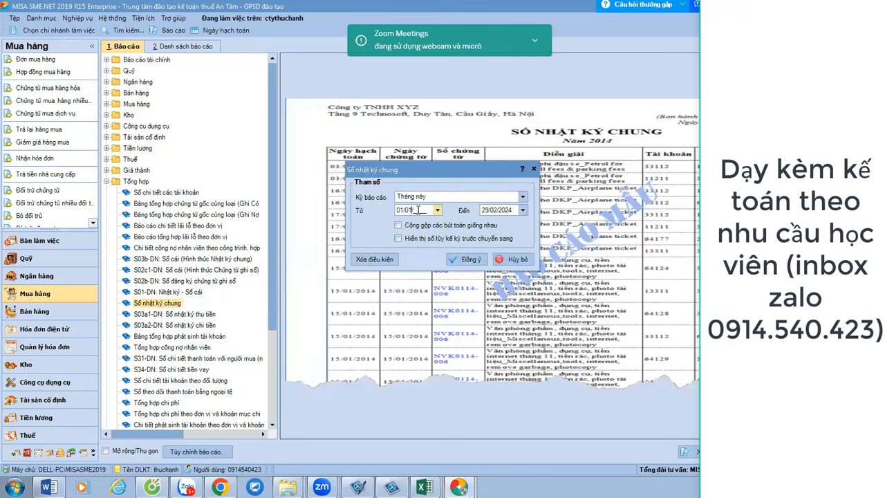
{"action": "left_click", "coordinate": [460, 267]}
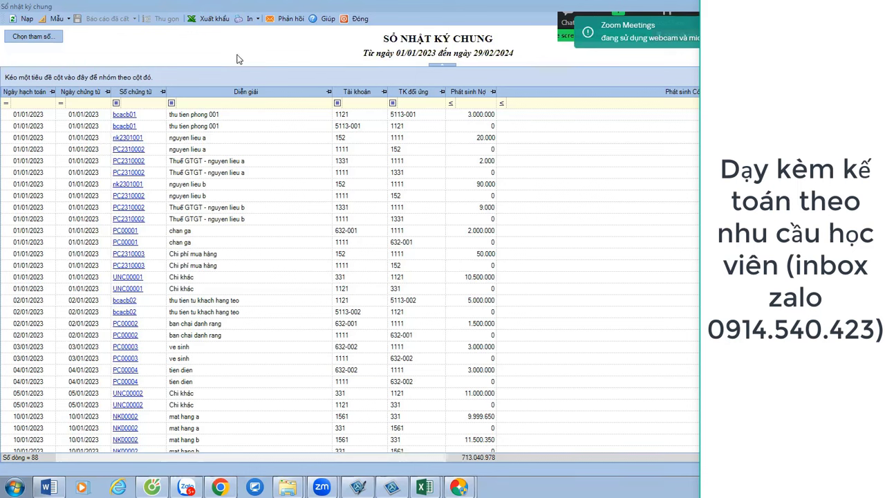
Step: Open the Thu tiền gửi voucher for thu tien phong 001 from the journal and examine its voucher number and debit/credit accounts
{"action": "left_click", "coordinate": [124, 119]}
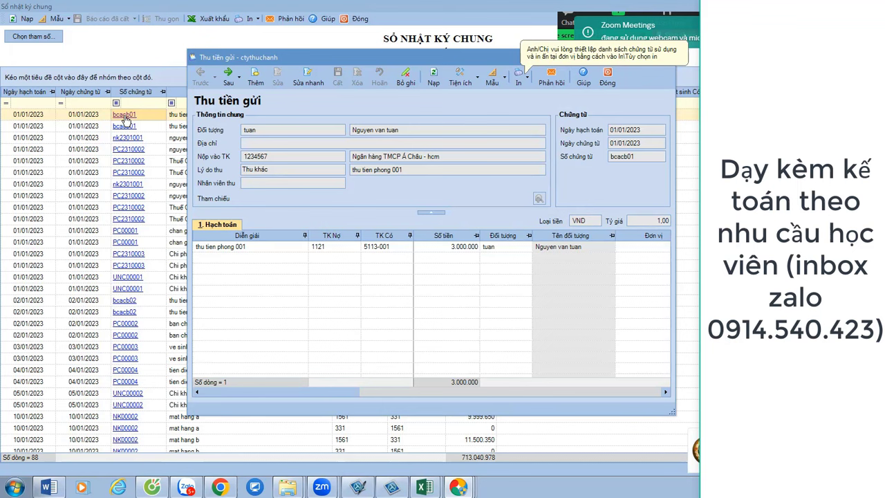
{"action": "double_click", "coordinate": [610, 156]}
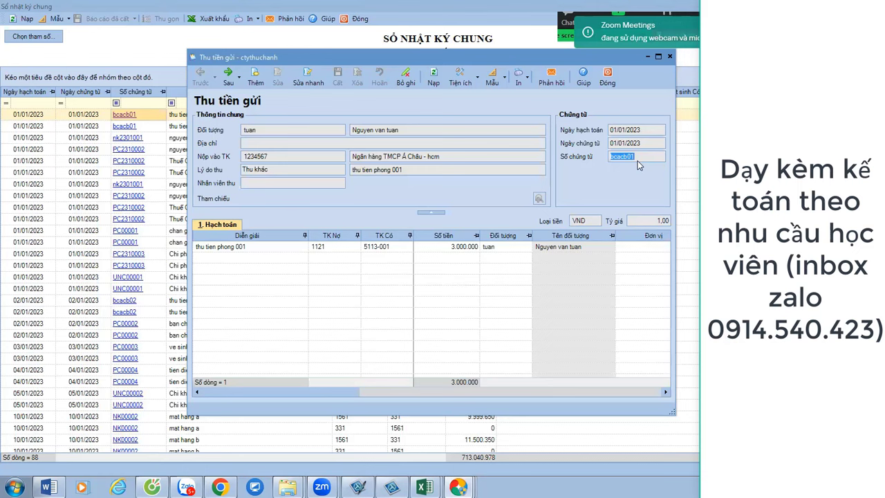
{"action": "left_click", "coordinate": [670, 56]}
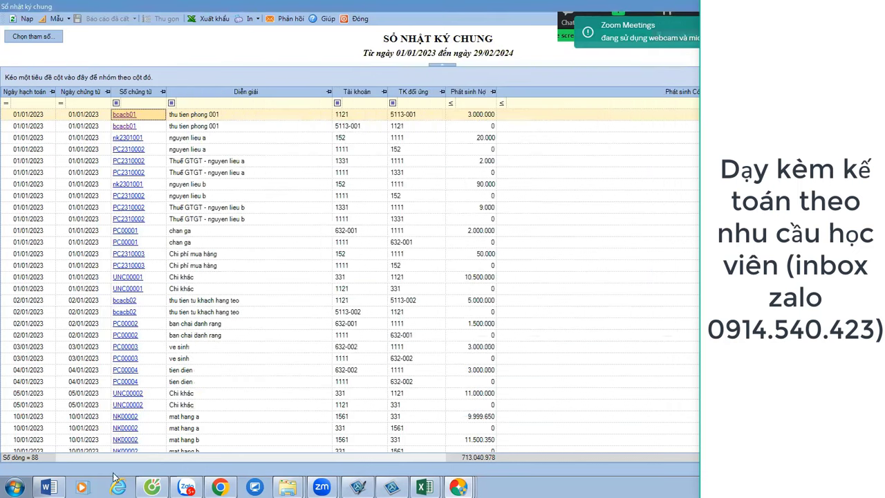
{"action": "mouse_move", "coordinate": [151, 484]}
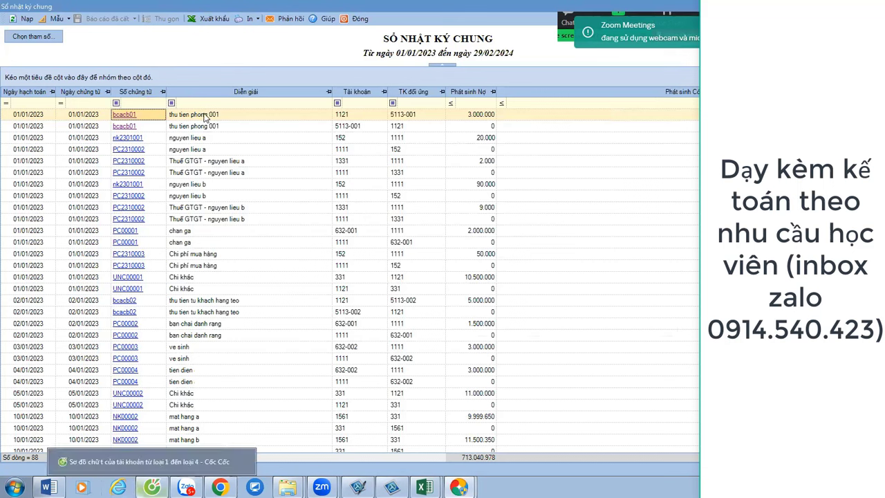
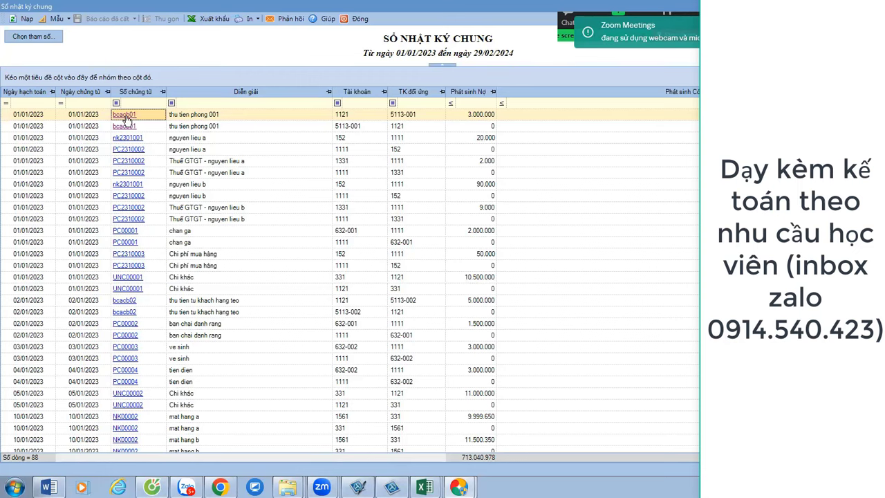
{"action": "left_click", "coordinate": [127, 119]}
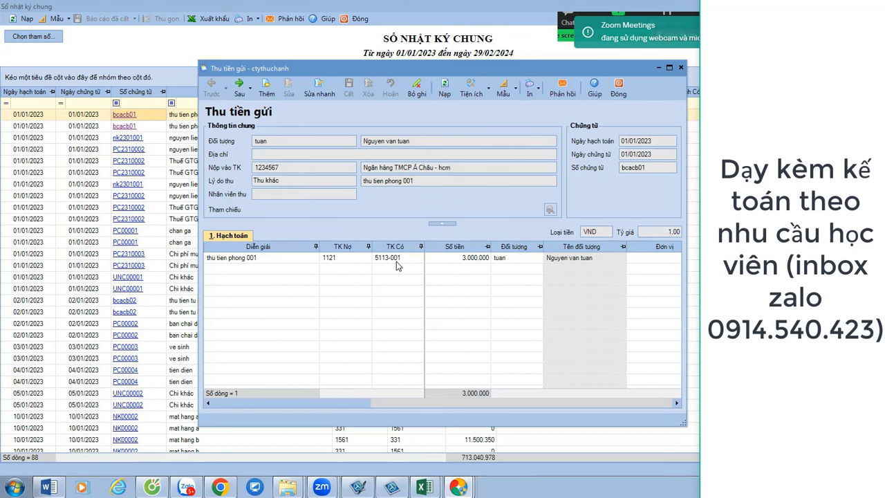
Step: Close the Thu tiền gửi voucher, then view the purchase voucher nk2301001 from the nguyen lieu a row of the journal
{"action": "left_click", "coordinate": [617, 92]}
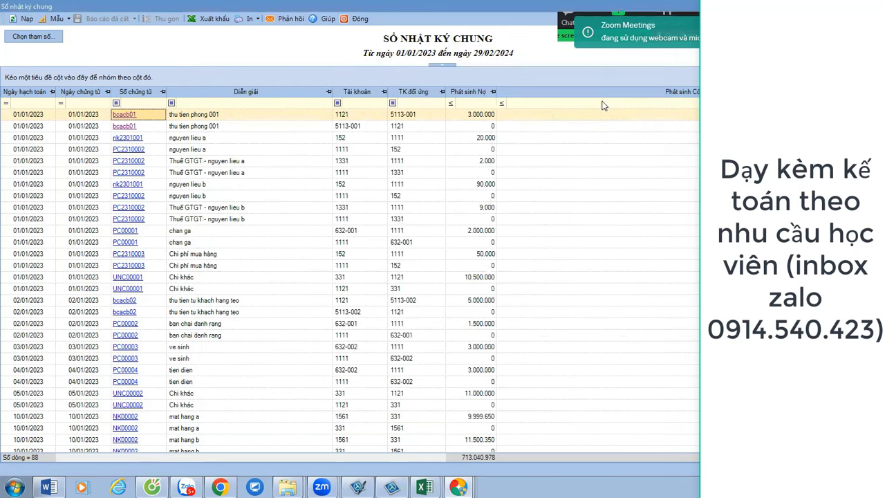
{"action": "left_click", "coordinate": [128, 139]}
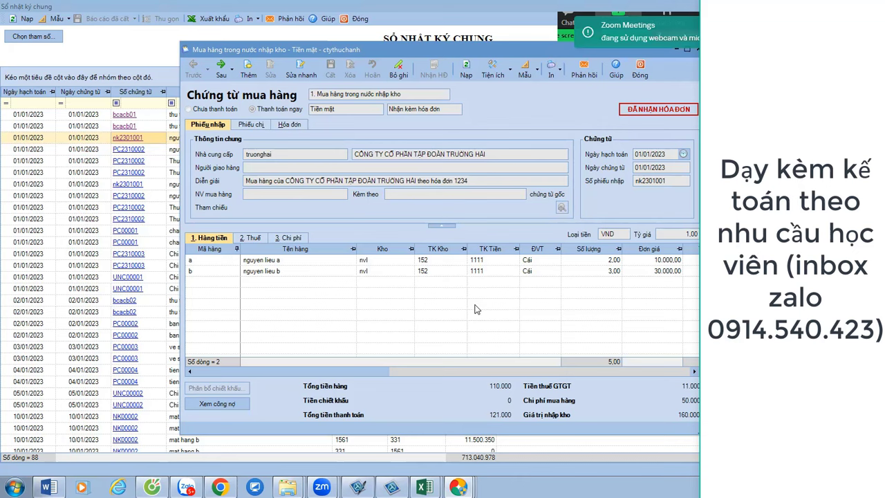
{"action": "mouse_move", "coordinate": [425, 486]}
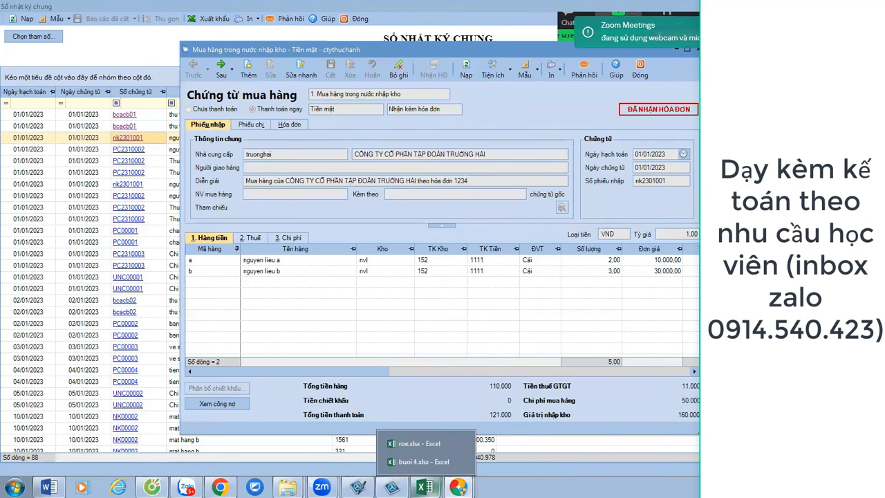
{"action": "left_click", "coordinate": [494, 462]}
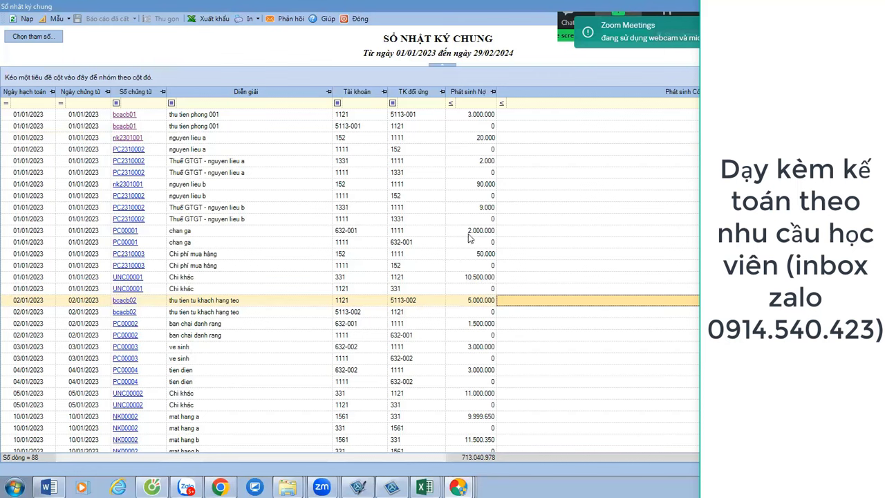
Step: Open purchase voucher nk2301001 from the nguyen lieu b row of the journal and examine its Số phiếu nhập
{"action": "left_click", "coordinate": [134, 186]}
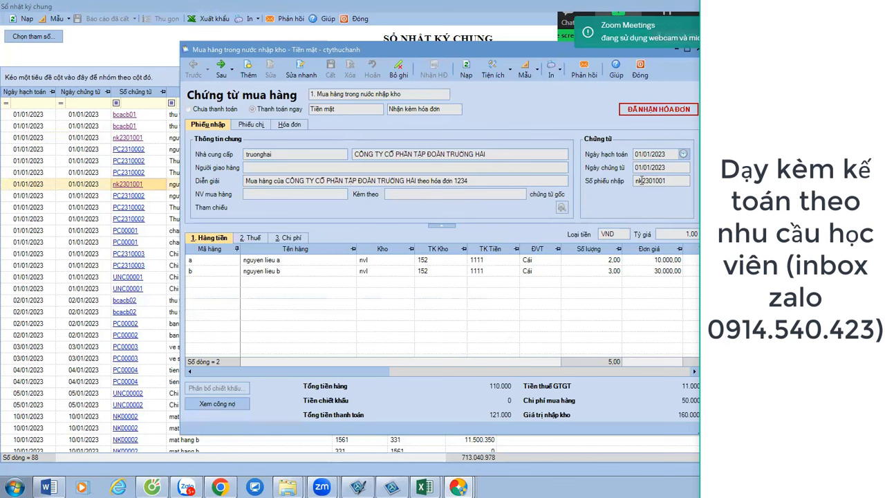
{"action": "double_click", "coordinate": [653, 180]}
{"action": "left_click", "coordinate": [644, 183]}
{"action": "mouse_move", "coordinate": [658, 181]}
{"action": "left_mouse_down"}
{"action": "mouse_move", "coordinate": [638, 181]}
{"action": "mouse_move", "coordinate": [666, 181]}
{"action": "mouse_move", "coordinate": [650, 181]}
{"action": "left_mouse_up"}
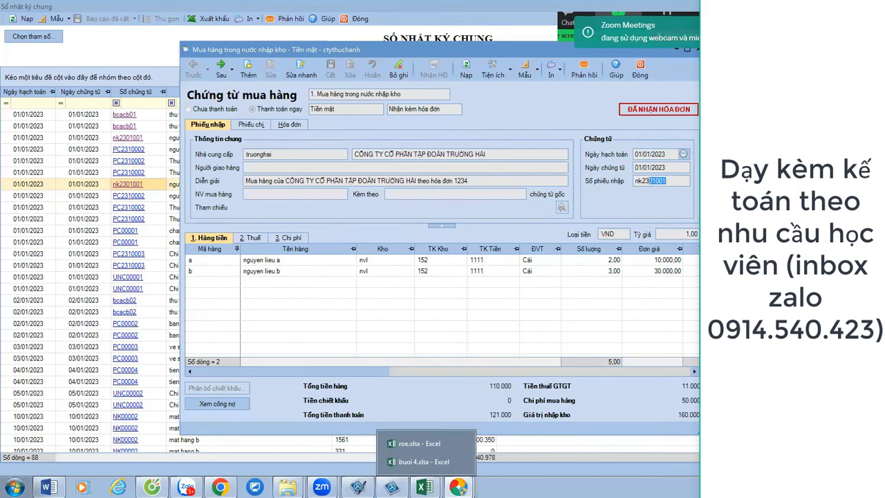
Step: Examine the TK Kho account of nguyen lieu a and the nguyen lieu b line, then close the purchase voucher
{"action": "left_click", "coordinate": [436, 259]}
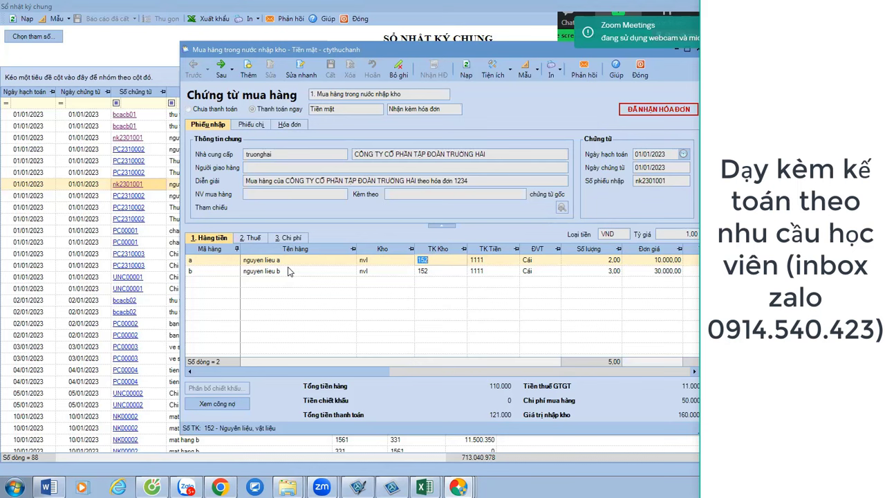
{"action": "left_click", "coordinate": [429, 261]}
{"action": "double_click", "coordinate": [429, 261]}
{"action": "left_click", "coordinate": [429, 259]}
{"action": "double_click", "coordinate": [429, 260]}
{"action": "left_click", "coordinate": [285, 271]}
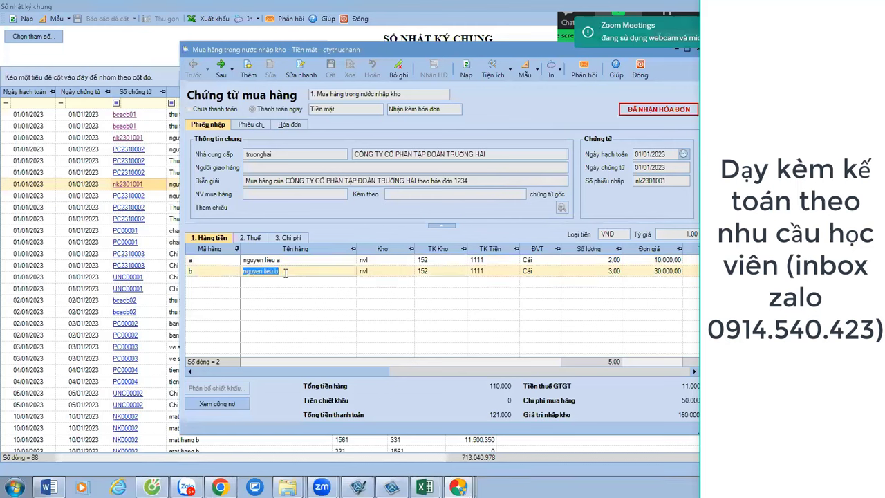
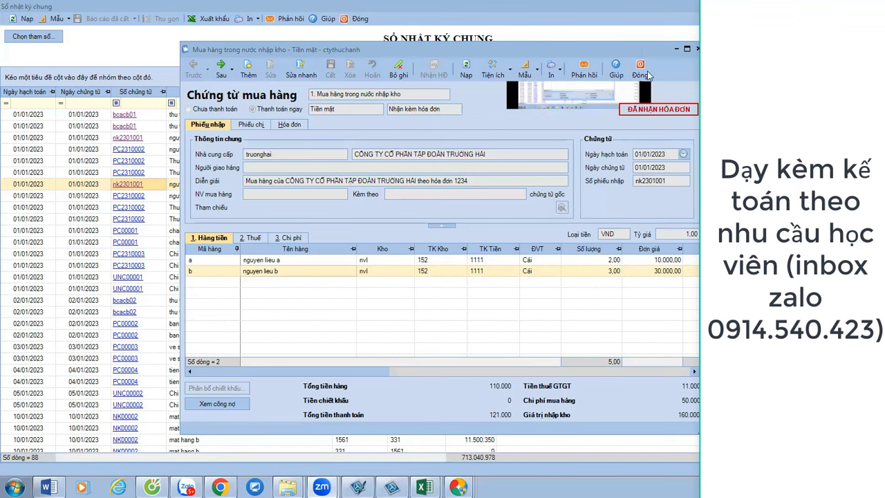
{"action": "left_click", "coordinate": [643, 69]}
Step: Switch to buoi 4.xlsx in Excel and review the example debit/credit entries and the TRÌNH TỰ GHI SỔ notes
{"action": "mouse_move", "coordinate": [458, 488]}
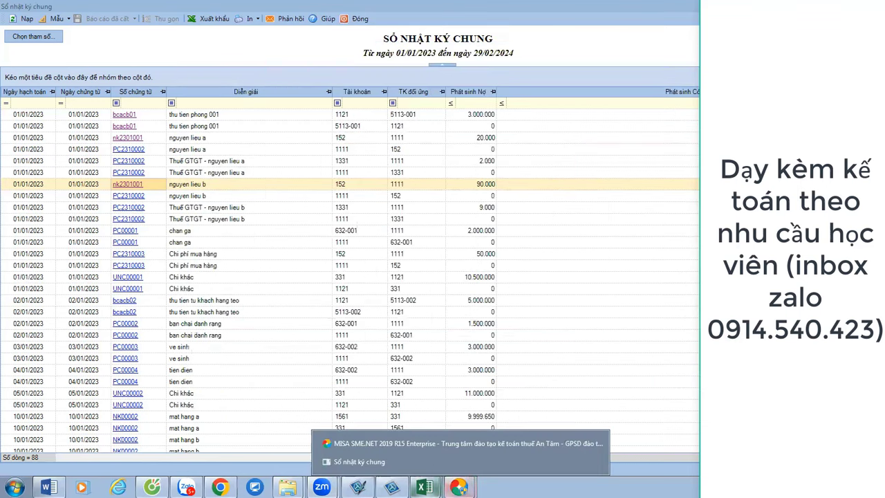
{"action": "left_click", "coordinate": [434, 462]}
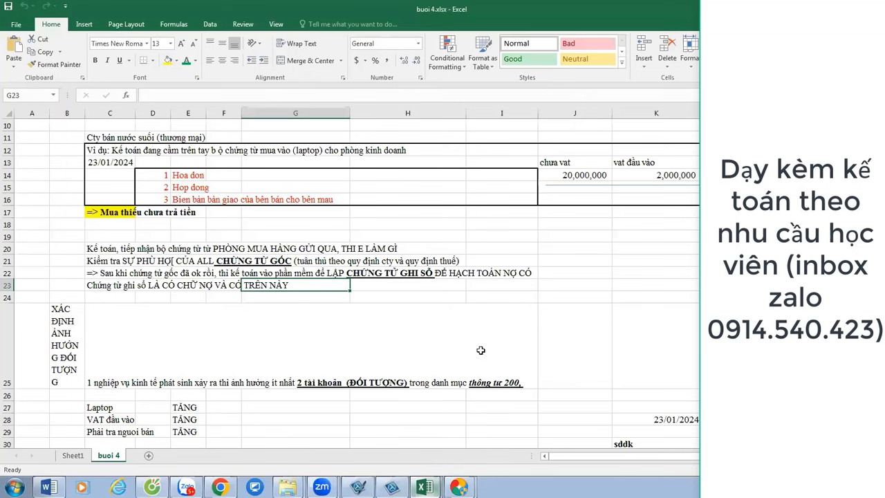
{"action": "scroll", "coordinate": [480, 350], "scroll_direction": "down", "scroll_amount": 7}
{"action": "scroll", "coordinate": [423, 360], "scroll_direction": "down", "scroll_amount": 9}
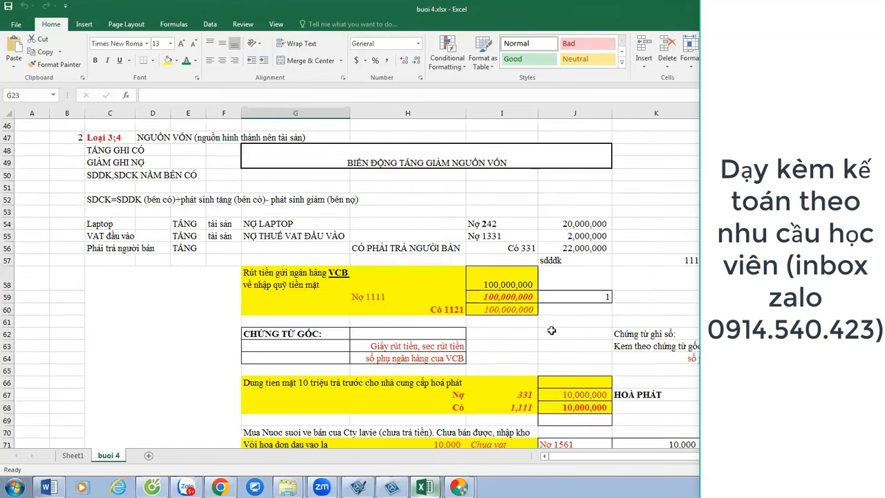
{"action": "left_click", "coordinate": [588, 385]}
{"action": "scroll", "coordinate": [591, 383], "scroll_direction": "down", "scroll_amount": 3}
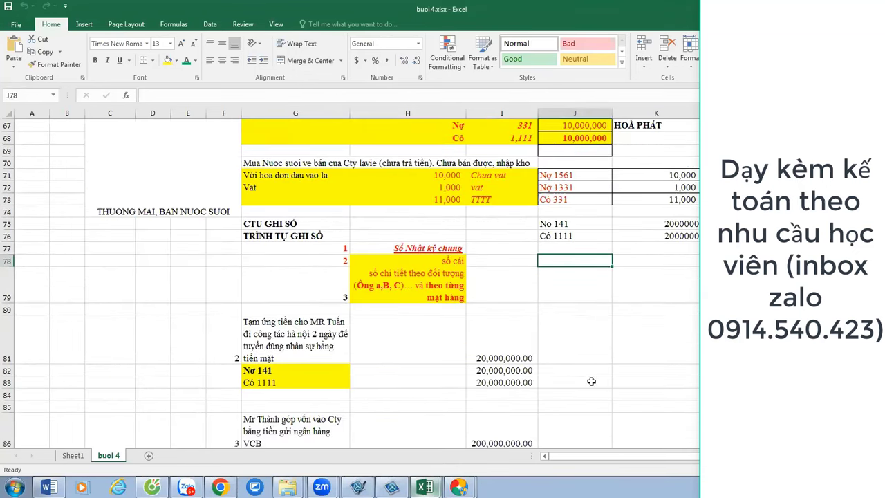
{"action": "scroll", "coordinate": [592, 381], "scroll_direction": "down", "scroll_amount": 4}
{"action": "scroll", "coordinate": [592, 381], "scroll_direction": "up", "scroll_amount": 3}
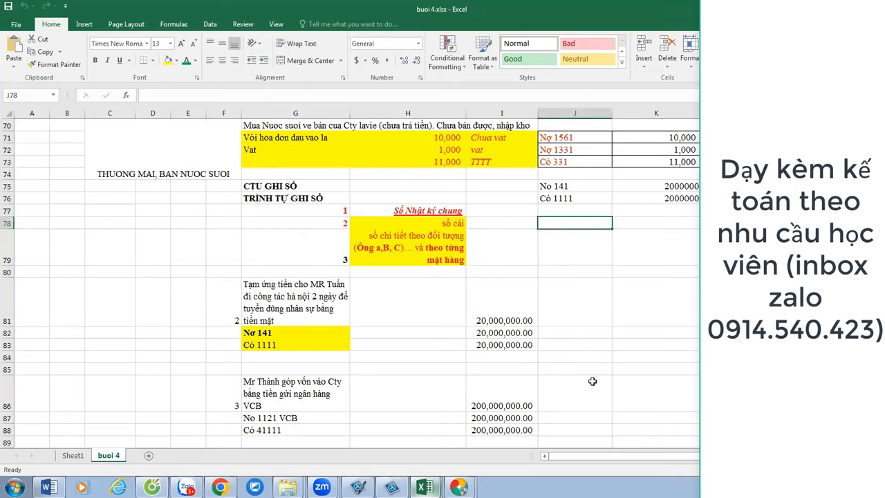
{"action": "scroll", "coordinate": [592, 381], "scroll_direction": "down", "scroll_amount": 2}
{"action": "scroll", "coordinate": [592, 381], "scroll_direction": "up", "scroll_amount": 2}
{"action": "left_click", "coordinate": [592, 311]}
{"action": "scroll", "coordinate": [593, 311], "scroll_direction": "down", "scroll_amount": 2}
Step: Review the debit/credit rules for Loại 1;2 TÀI SẢN and Loại 3;4 NGUỒN VỐN on the buoi 4 sheet
{"action": "scroll", "coordinate": [594, 313], "scroll_direction": "up", "scroll_amount": 8}
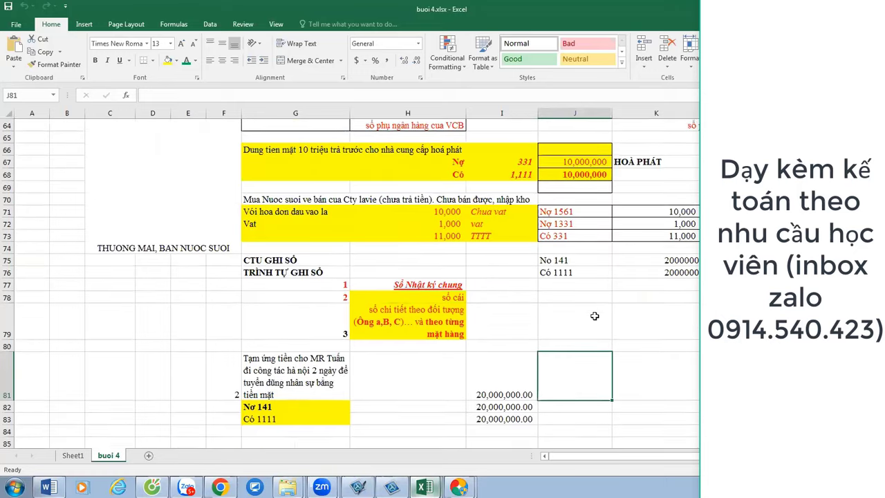
{"action": "scroll", "coordinate": [595, 316], "scroll_direction": "up", "scroll_amount": 4}
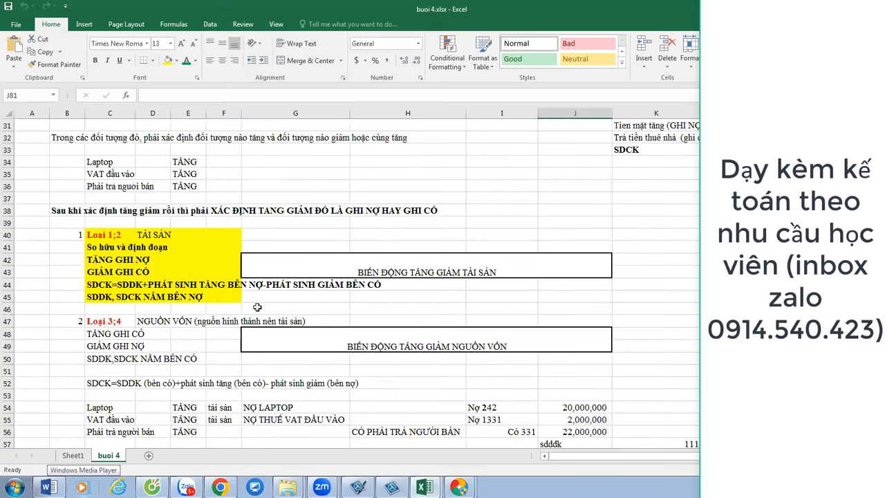
{"action": "scroll", "coordinate": [257, 307], "scroll_direction": "up", "scroll_amount": 3}
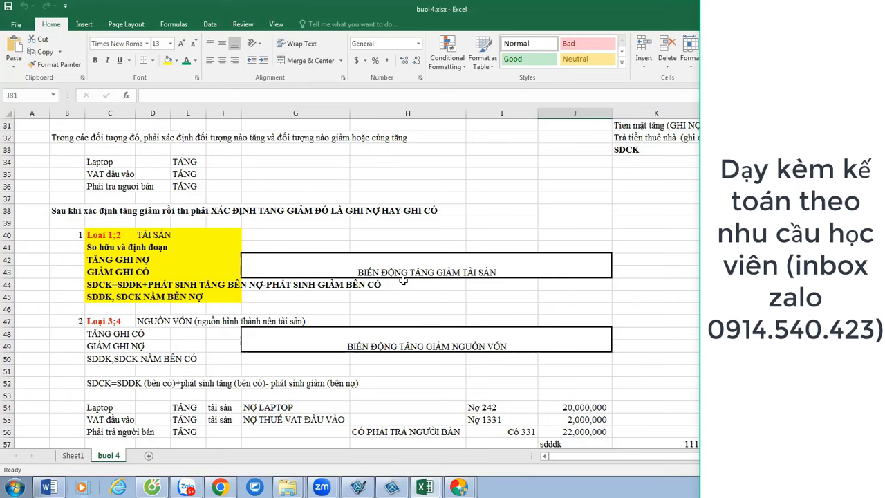
Step: Return to the Sổ nhật ký chung report in MISA SME.NET, then close it and the report list
{"action": "mouse_move", "coordinate": [458, 487]}
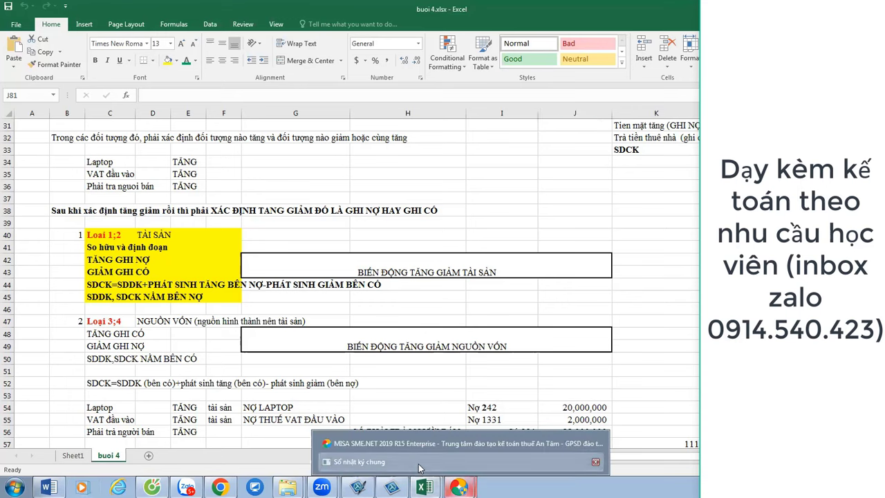
{"action": "left_click", "coordinate": [419, 468]}
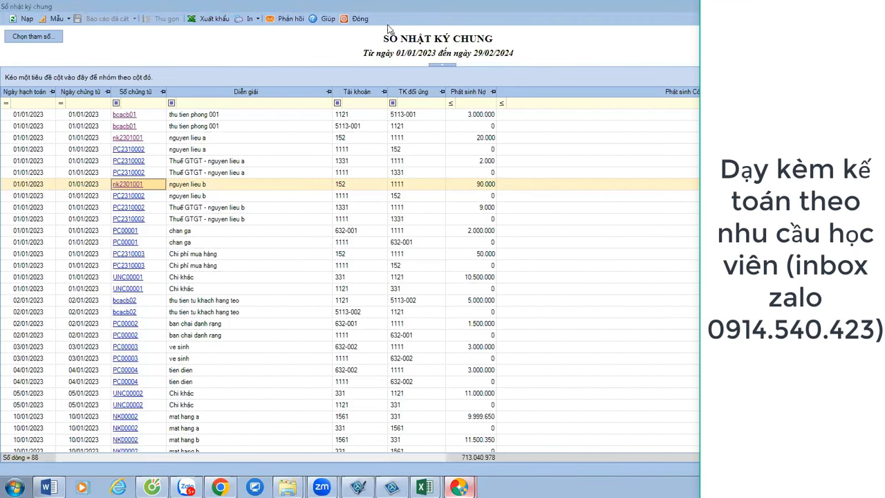
{"action": "left_click", "coordinate": [359, 19]}
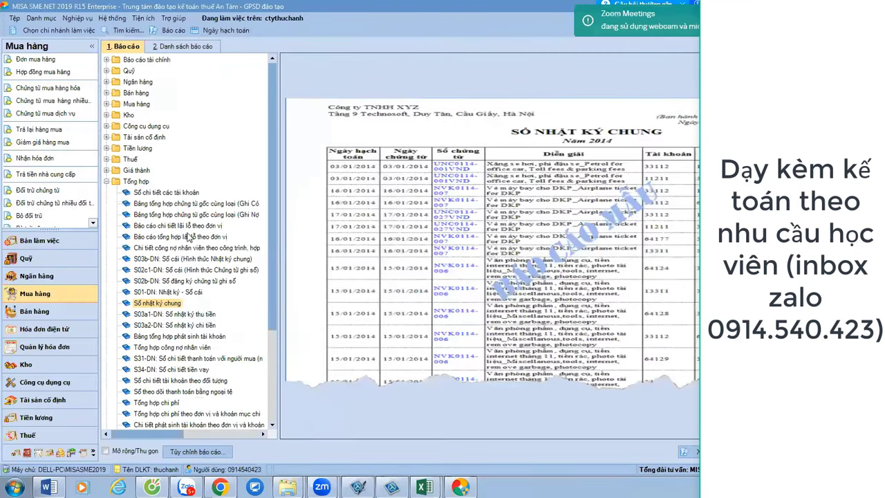
{"action": "key", "text": "Escape"}
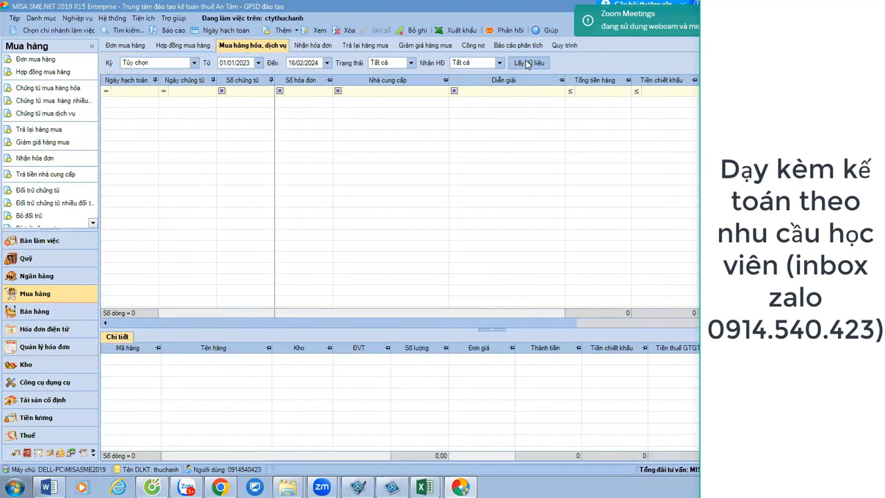
Step: Load the Mua hàng hóa, dịch vụ list, then view the import purchase voucher NK00002 and close it
{"action": "left_click", "coordinate": [528, 63]}
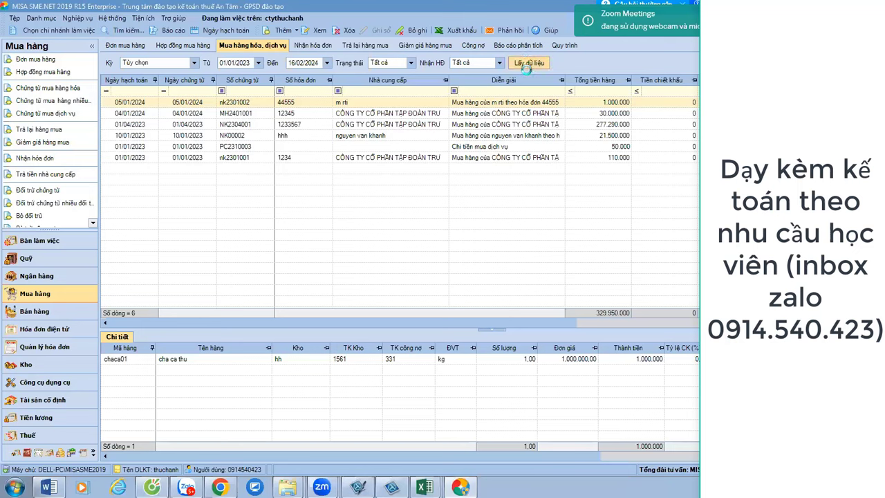
{"action": "left_click", "coordinate": [366, 138]}
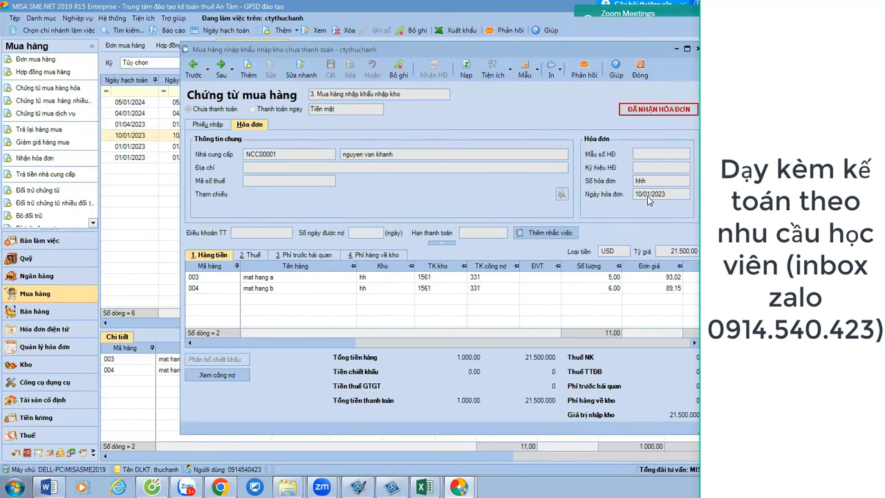
{"action": "left_click", "coordinate": [640, 75]}
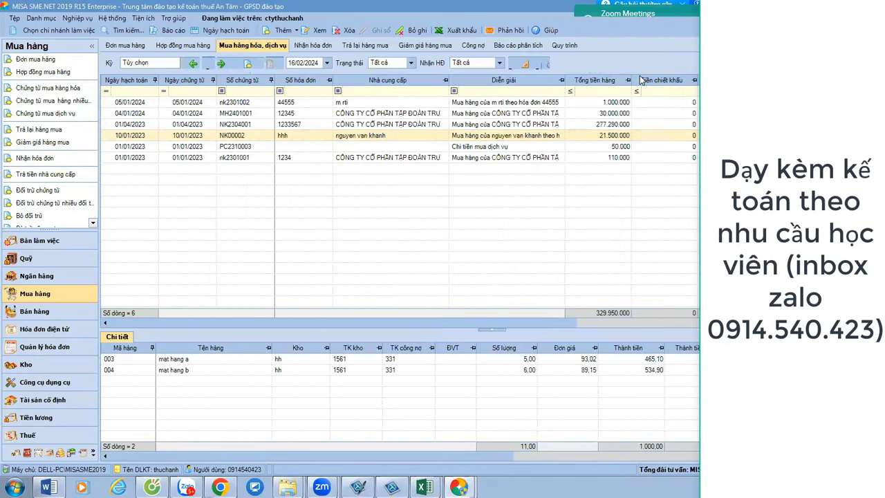